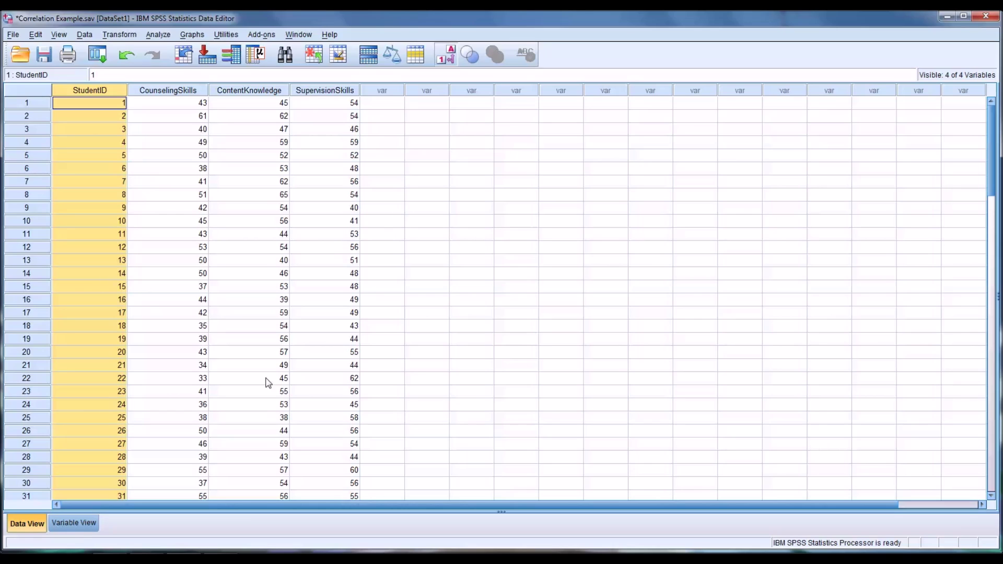
- Widen the Name column in the variable definitions so full names fit, and check StudentID's name and type
{"action": "left_click", "coordinate": [74, 524]}
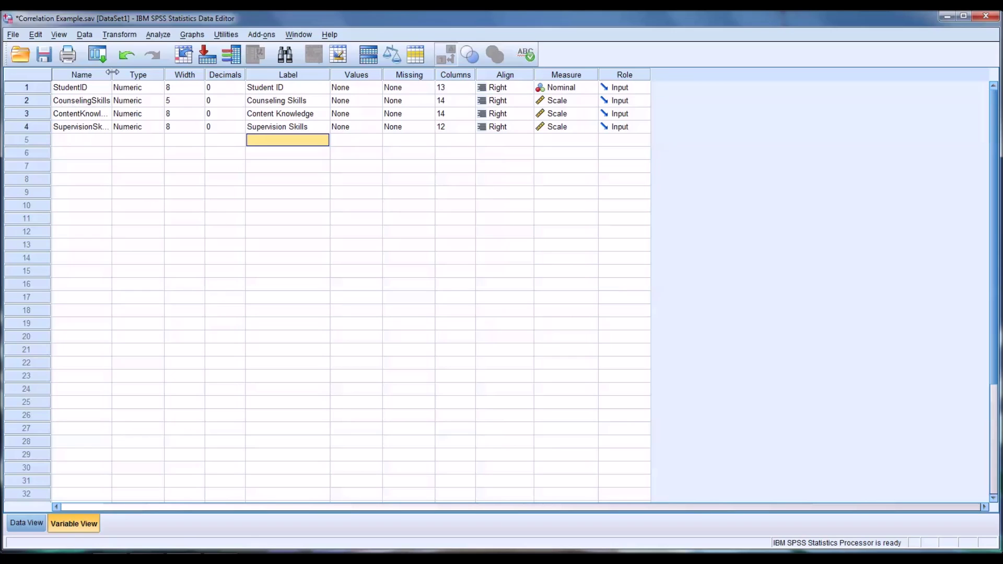
{"action": "left_click_drag", "start_coordinate": [113, 72], "coordinate": [147, 72]}
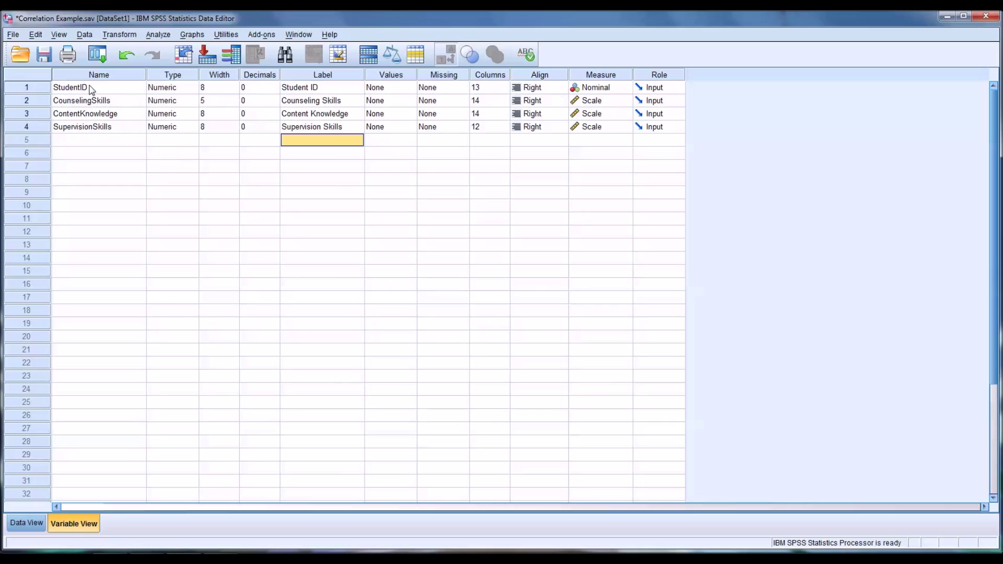
{"action": "left_click", "coordinate": [113, 90]}
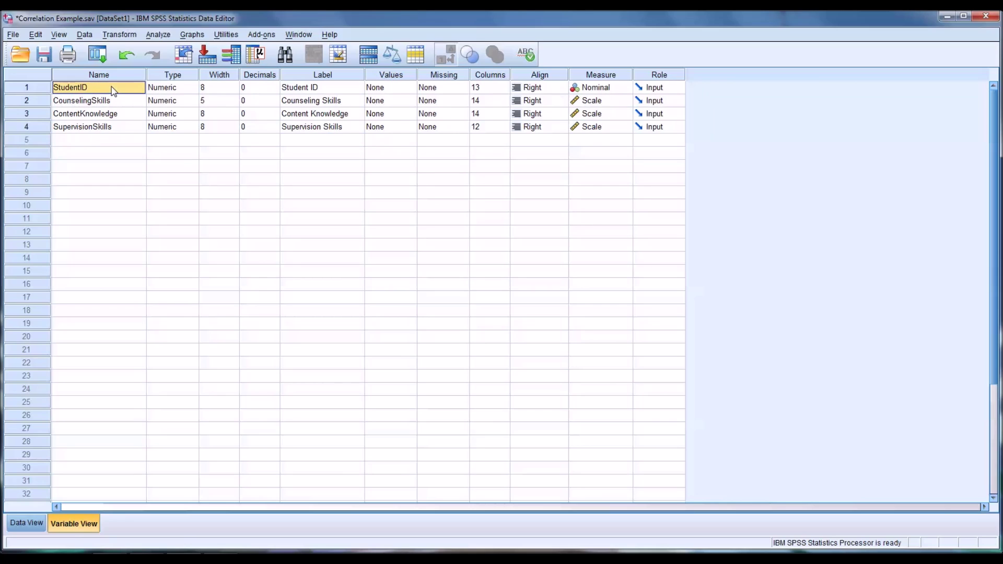
{"action": "left_click", "coordinate": [183, 90]}
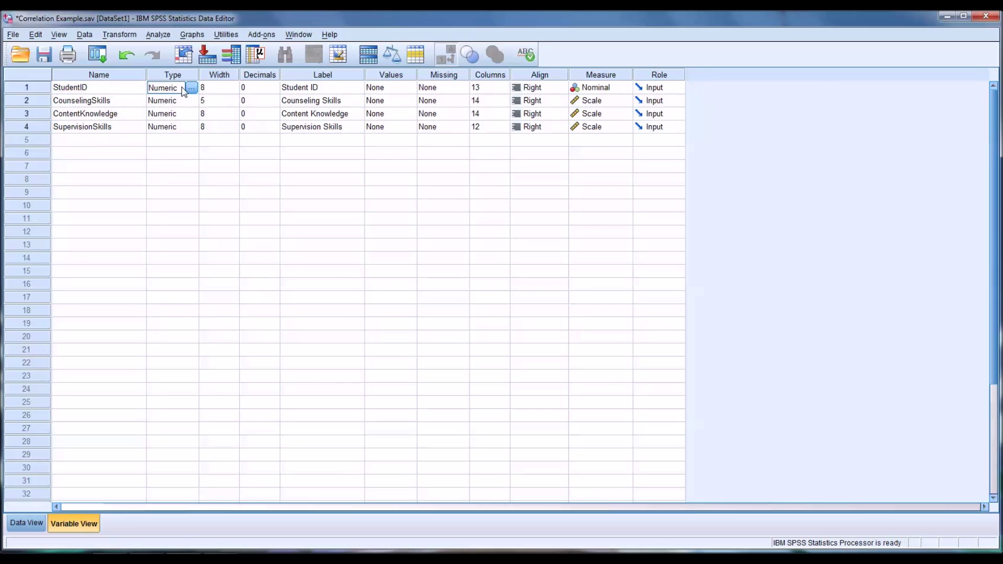
- Look through all StudentID records in the data sheet, from the first case to the last and back
{"action": "left_click", "coordinate": [11, 525]}
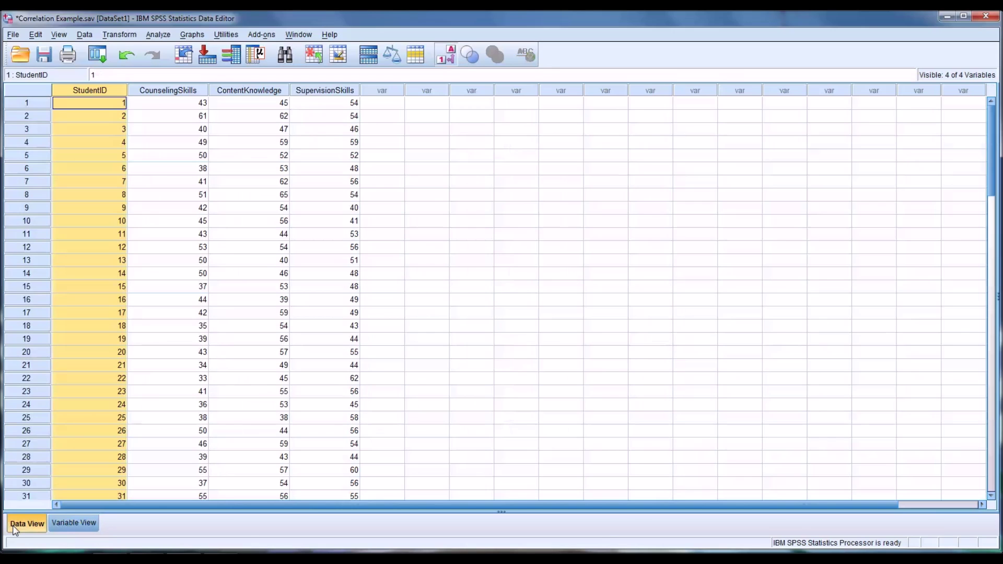
{"action": "left_click", "coordinate": [92, 143]}
{"action": "left_click", "coordinate": [92, 94]}
{"action": "scroll", "coordinate": [92, 105], "scroll_direction": "down", "scroll_amount": 7}
{"action": "scroll", "coordinate": [92, 125], "scroll_direction": "down", "scroll_amount": 13}
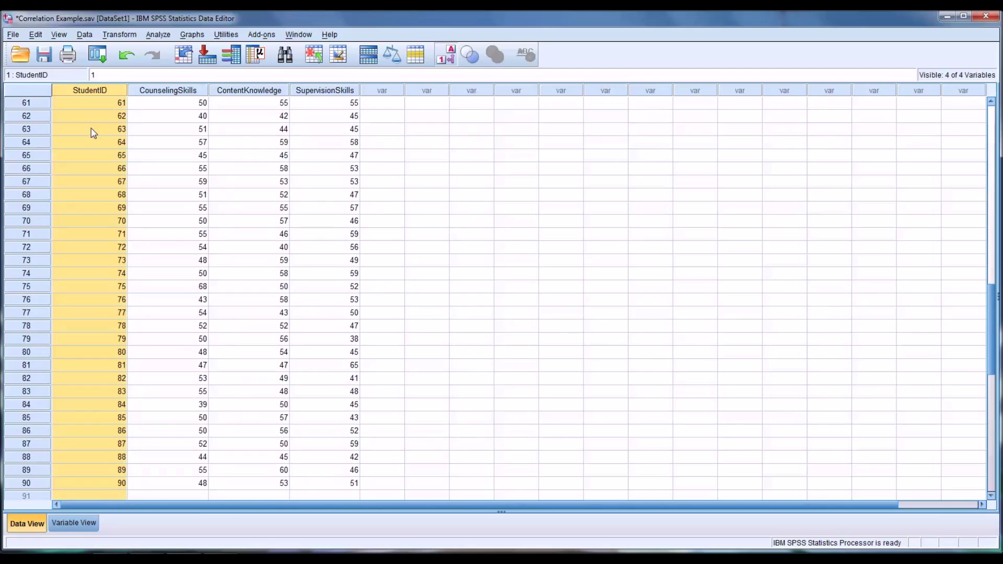
{"action": "scroll", "coordinate": [92, 127], "scroll_direction": "up", "scroll_amount": 11}
{"action": "scroll", "coordinate": [99, 129], "scroll_direction": "up", "scroll_amount": 9}
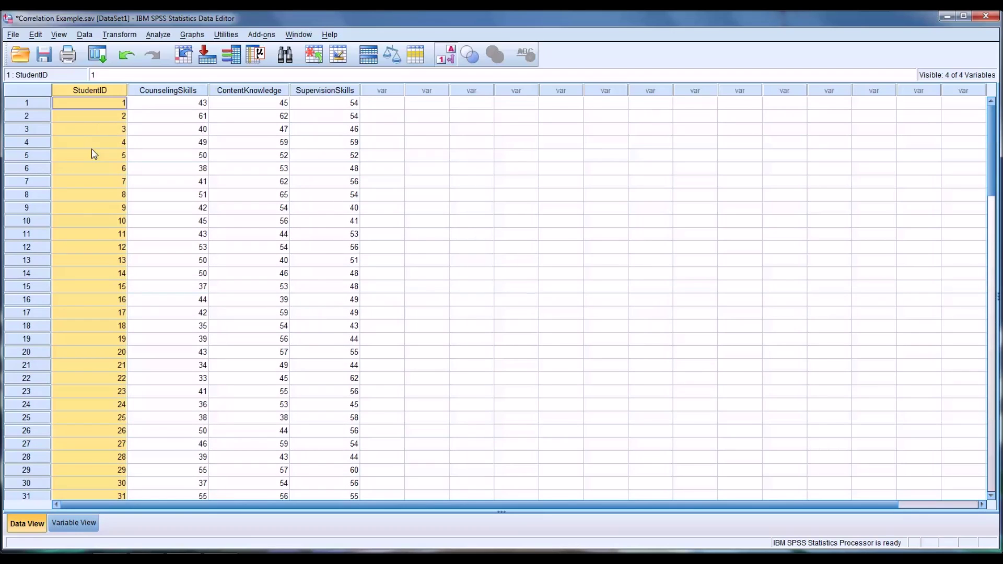
- Review StudentID's label and measurement level in the variable definitions, keeping the level at Nominal
{"action": "left_click", "coordinate": [80, 523]}
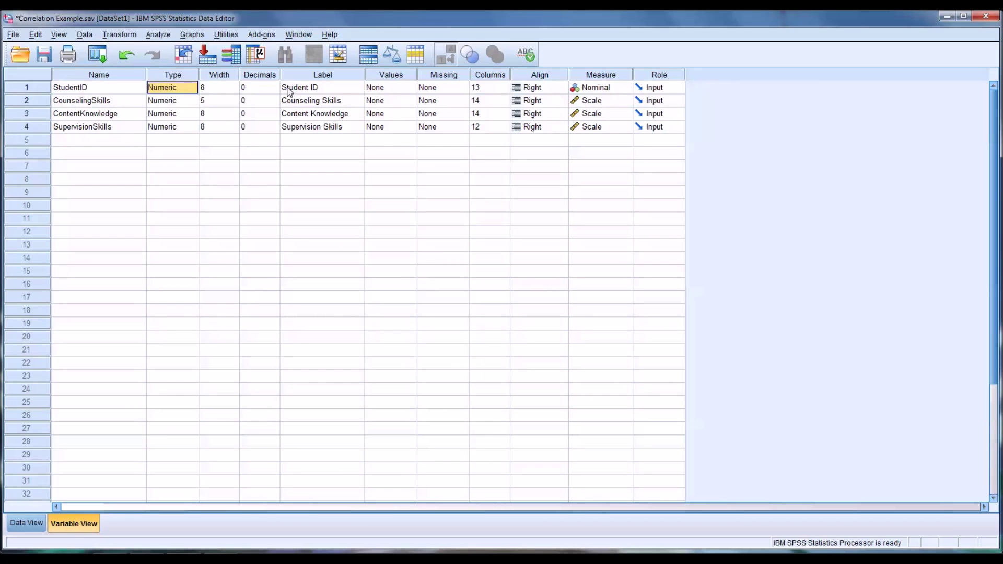
{"action": "left_click", "coordinate": [316, 89]}
{"action": "left_click", "coordinate": [592, 87]}
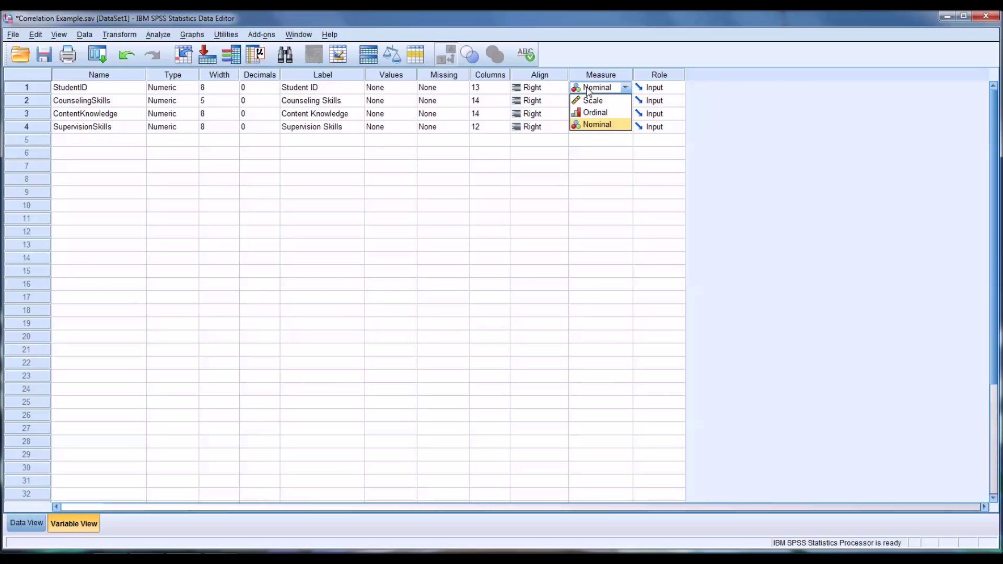
{"action": "left_click", "coordinate": [599, 124]}
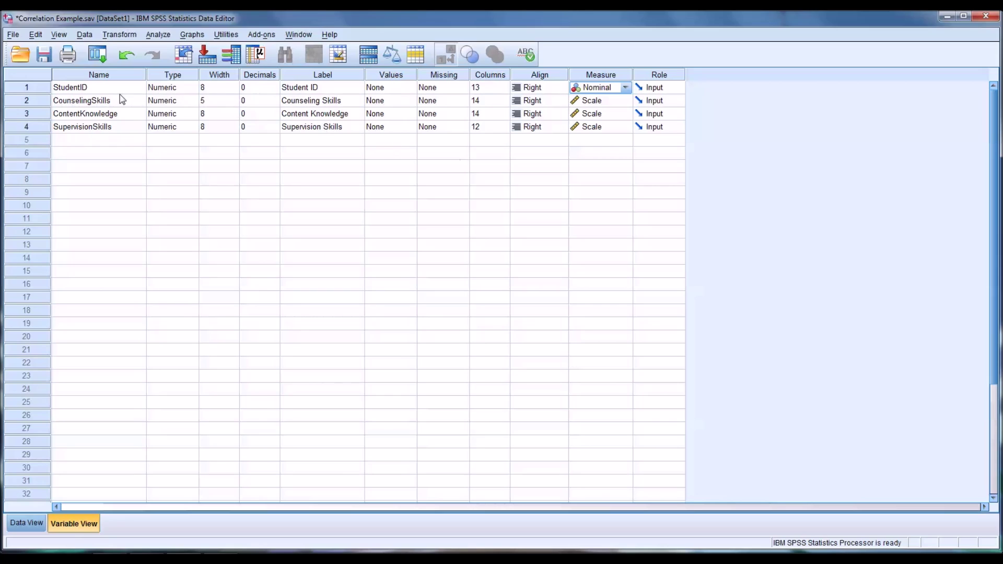
{"action": "left_click", "coordinate": [84, 88]}
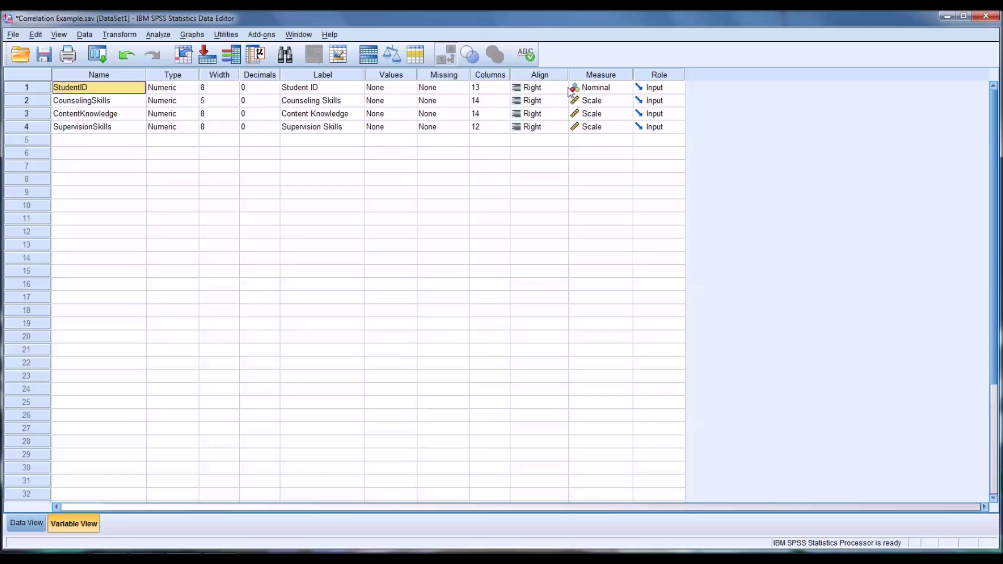
{"action": "left_click", "coordinate": [602, 92]}
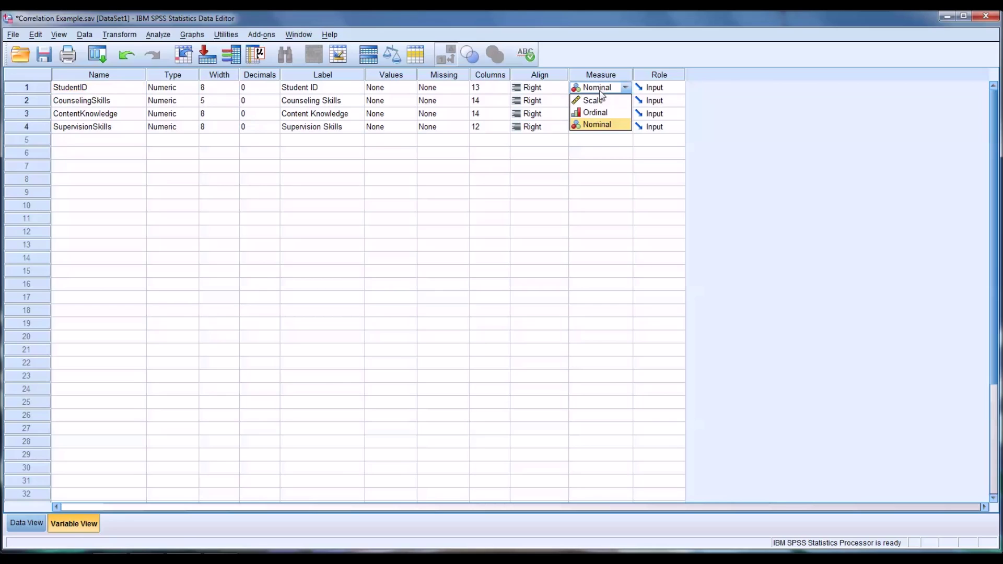
{"action": "left_click", "coordinate": [604, 128]}
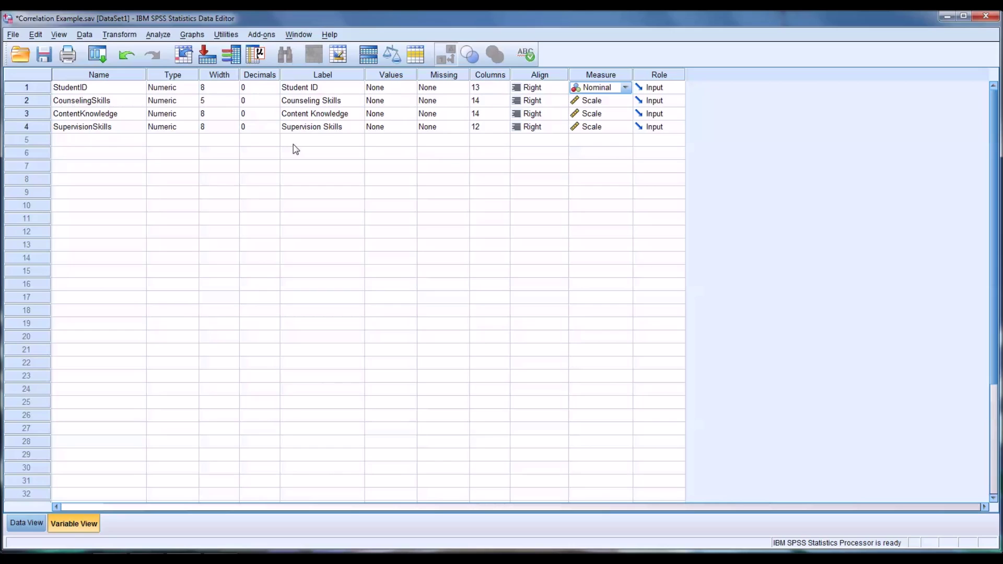
{"action": "left_click", "coordinate": [309, 88]}
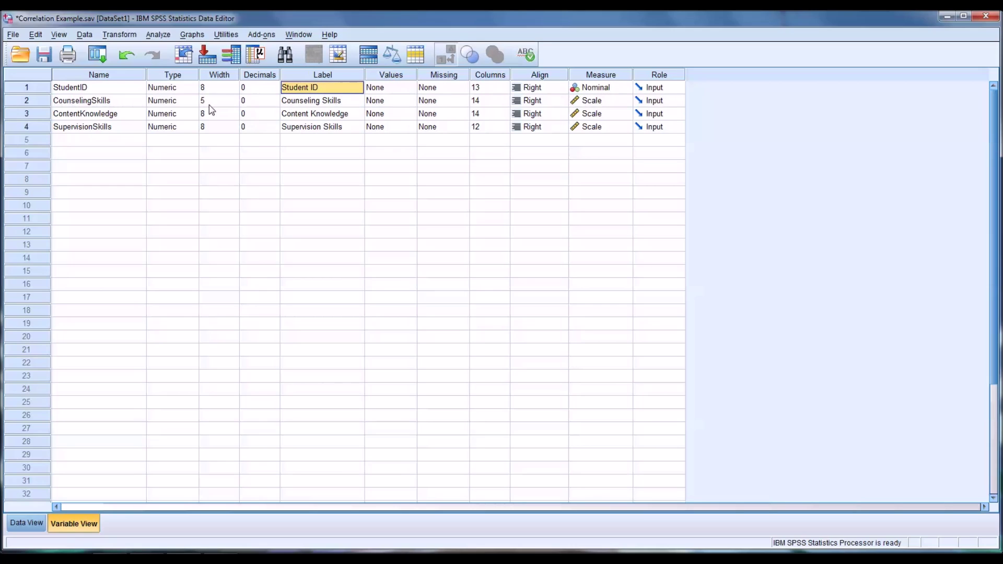
- Review the three skill and knowledge score columns in the data sheet and widen the SupervisionSkills column to 14
{"action": "left_click", "coordinate": [41, 101]}
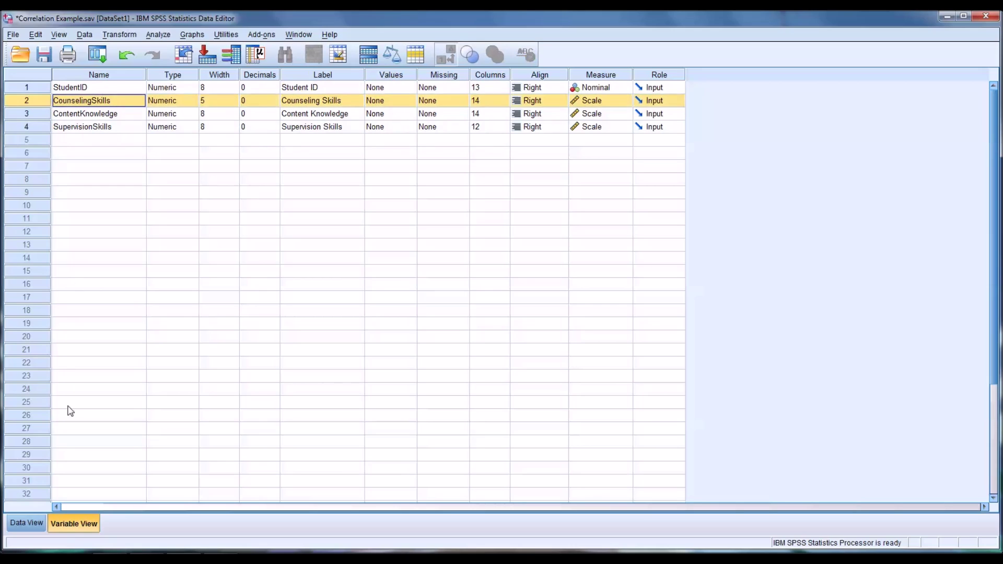
{"action": "left_click", "coordinate": [33, 525]}
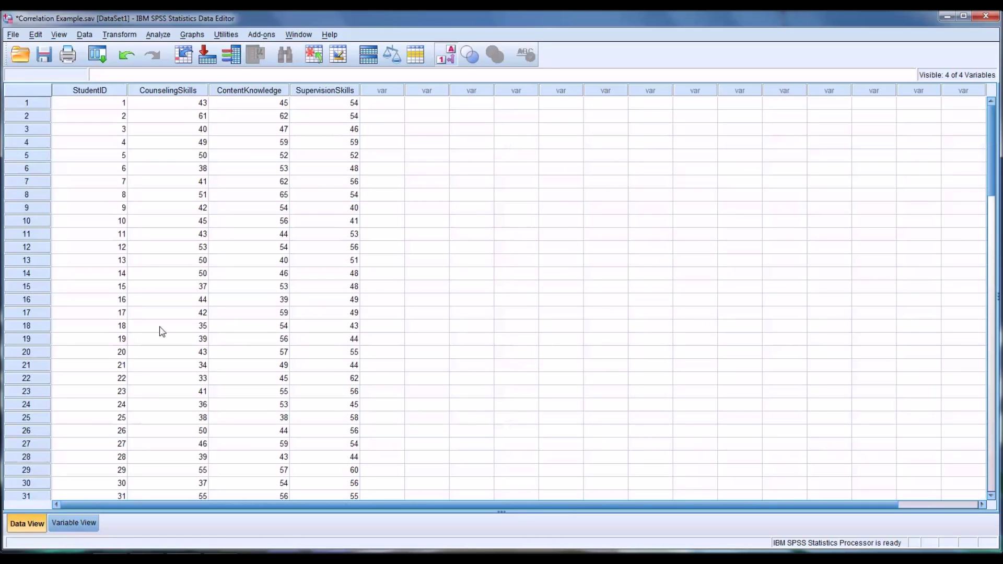
{"action": "left_click", "coordinate": [169, 89]}
{"action": "left_click", "coordinate": [258, 94]}
{"action": "left_click", "coordinate": [336, 93]}
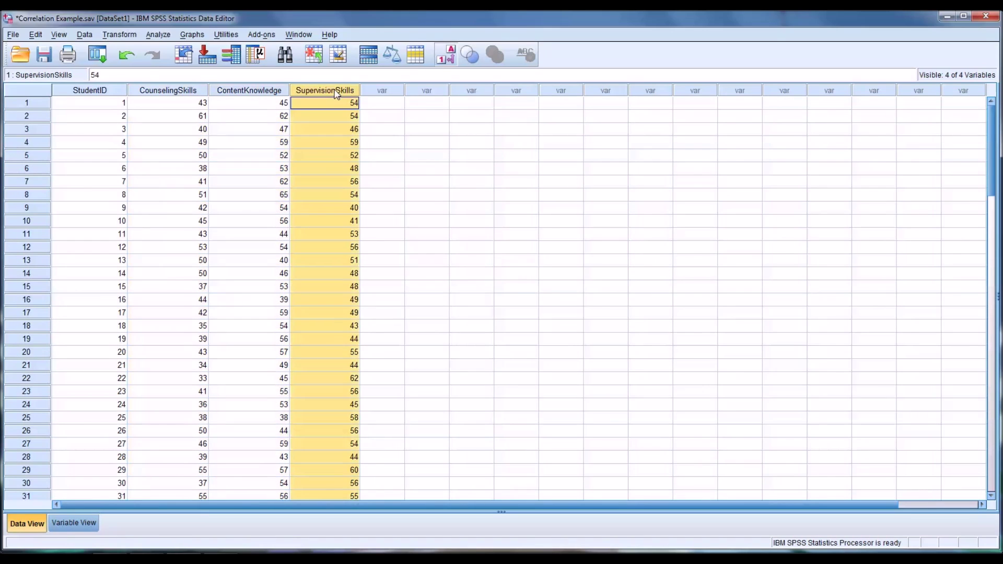
{"action": "double_click", "coordinate": [360, 92]}
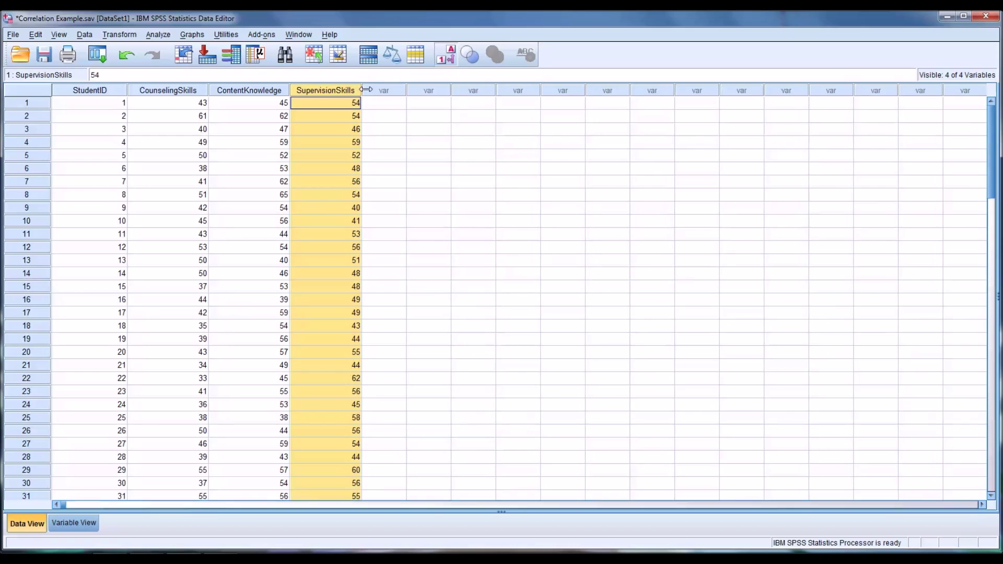
{"action": "left_click", "coordinate": [172, 94]}
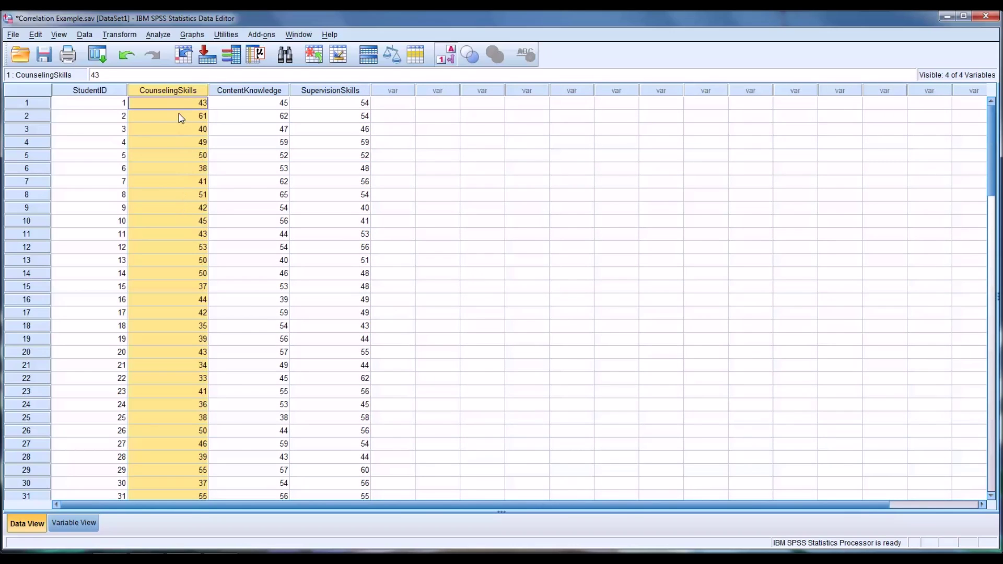
- Check the type and measurement level of CounselingSkills in the variable definitions, keeping the level at Scale
{"action": "left_click", "coordinate": [77, 529]}
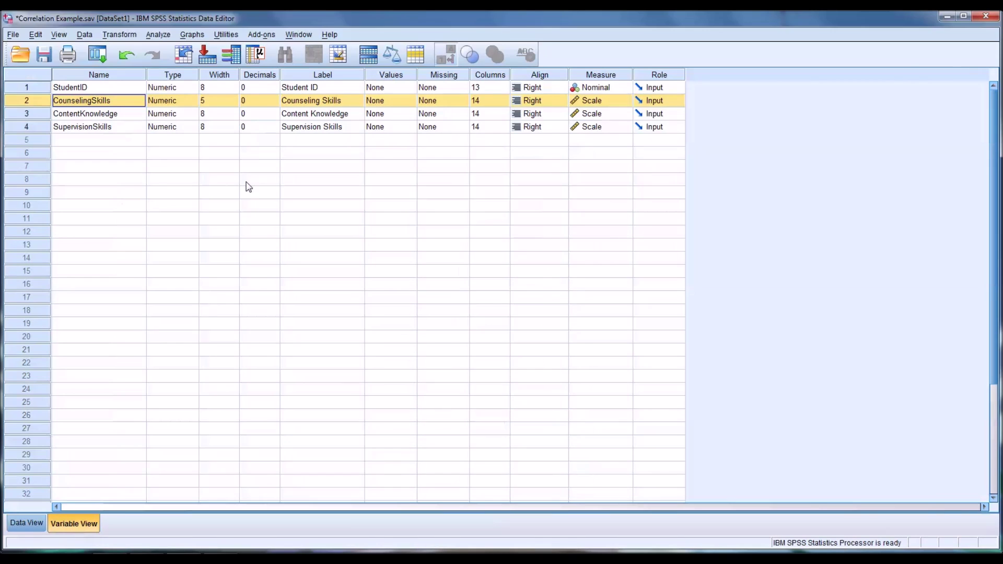
{"action": "left_click", "coordinate": [177, 102]}
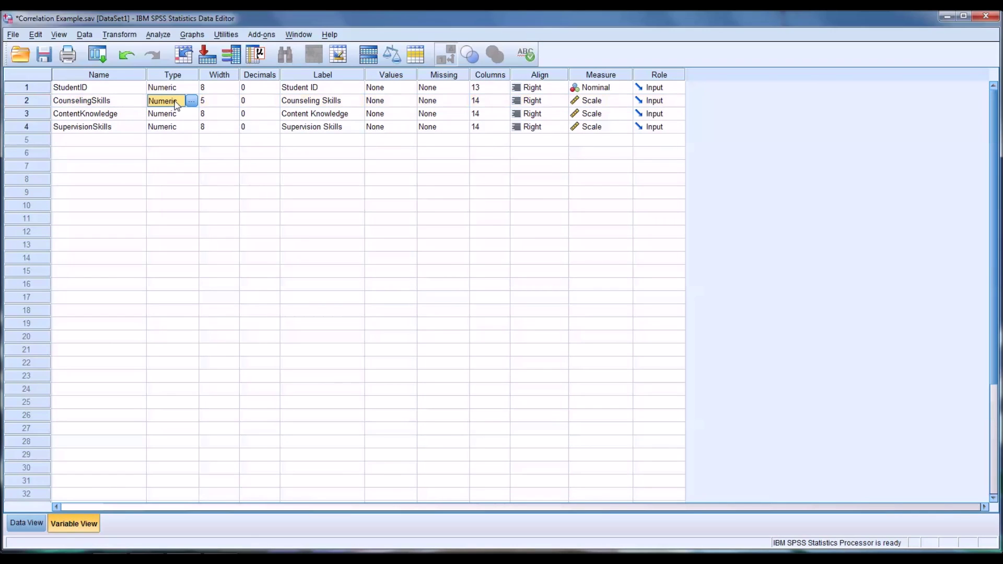
{"action": "left_click", "coordinate": [624, 102]}
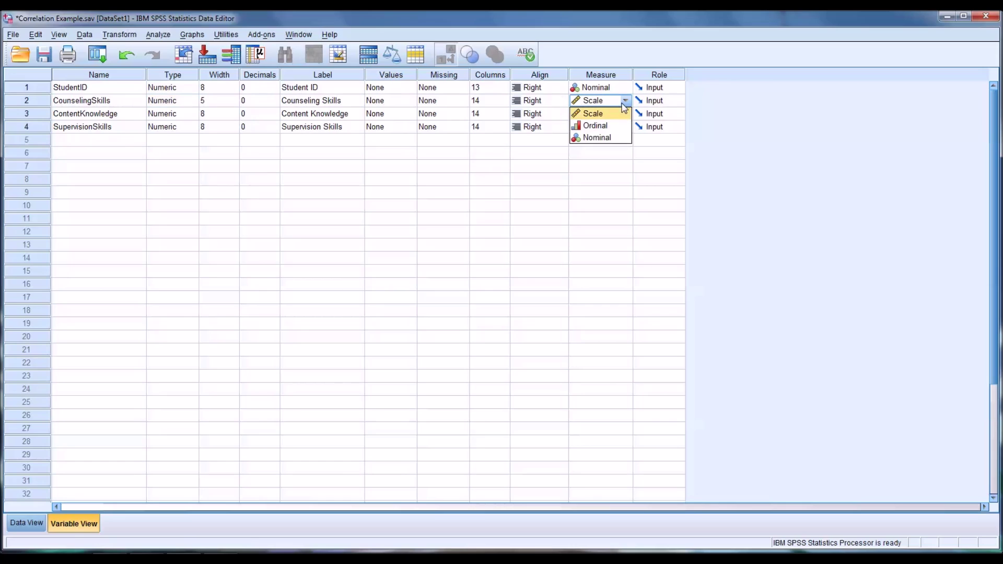
{"action": "left_click", "coordinate": [606, 114]}
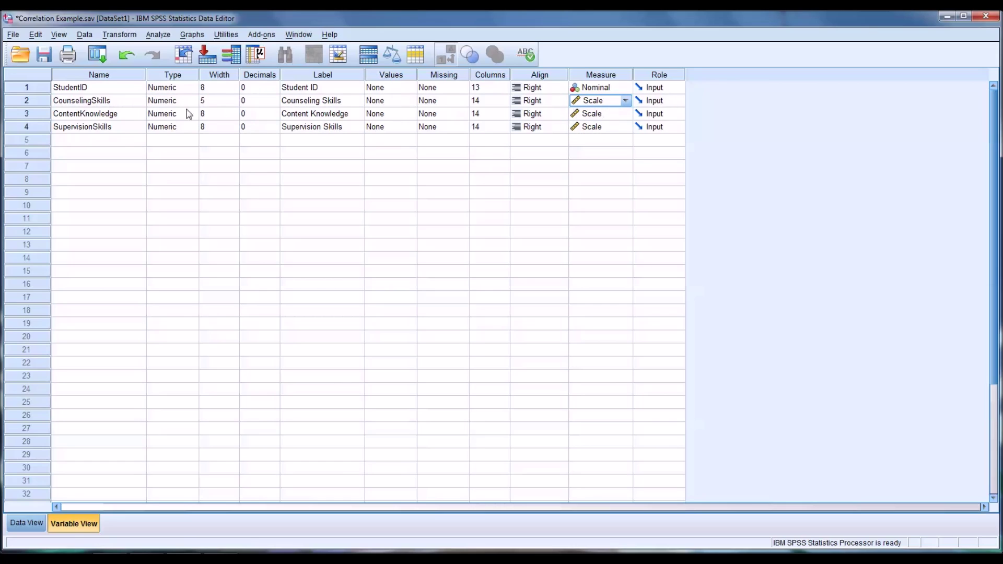
- Compare the names of CounselingSkills, ContentKnowledge and SupervisionSkills with their descriptive labels
{"action": "left_click", "coordinate": [109, 103]}
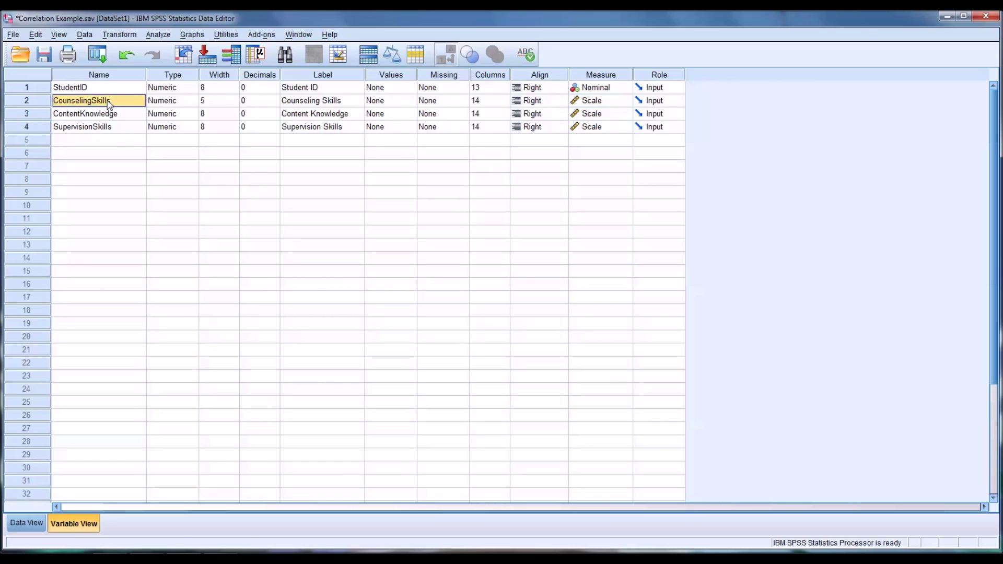
{"action": "left_click", "coordinate": [343, 102]}
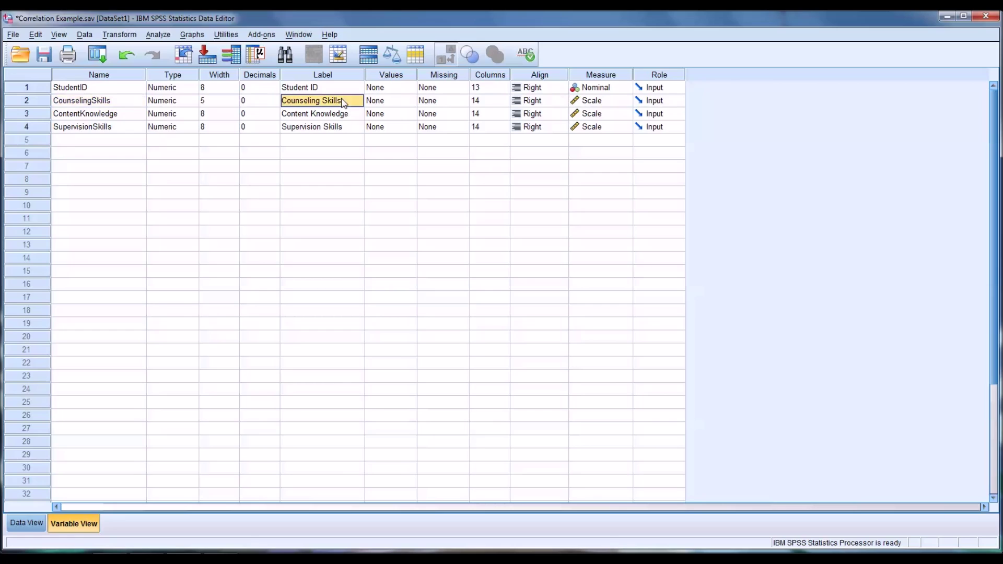
{"action": "left_click", "coordinate": [121, 119]}
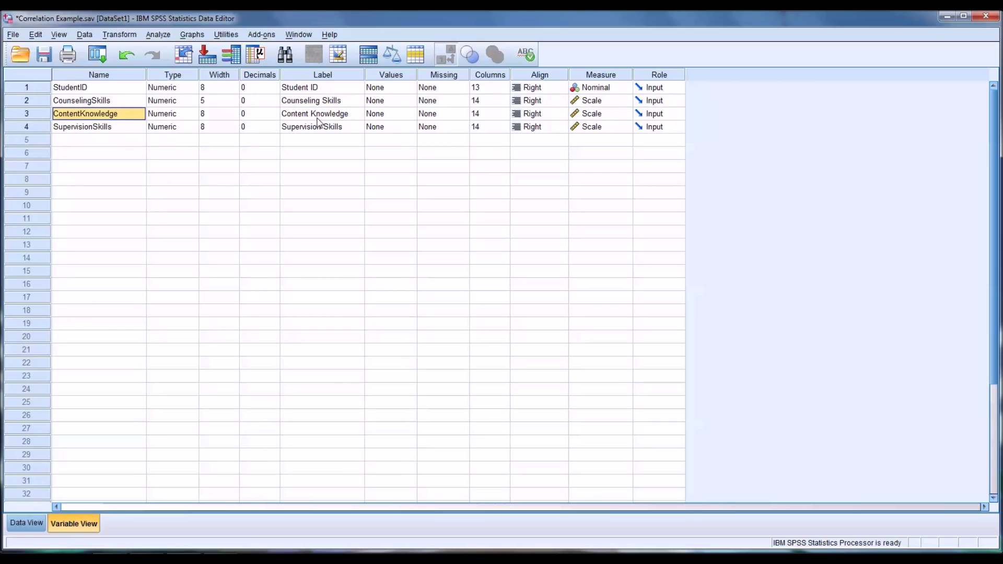
{"action": "left_click", "coordinate": [327, 120]}
{"action": "left_click", "coordinate": [114, 131]}
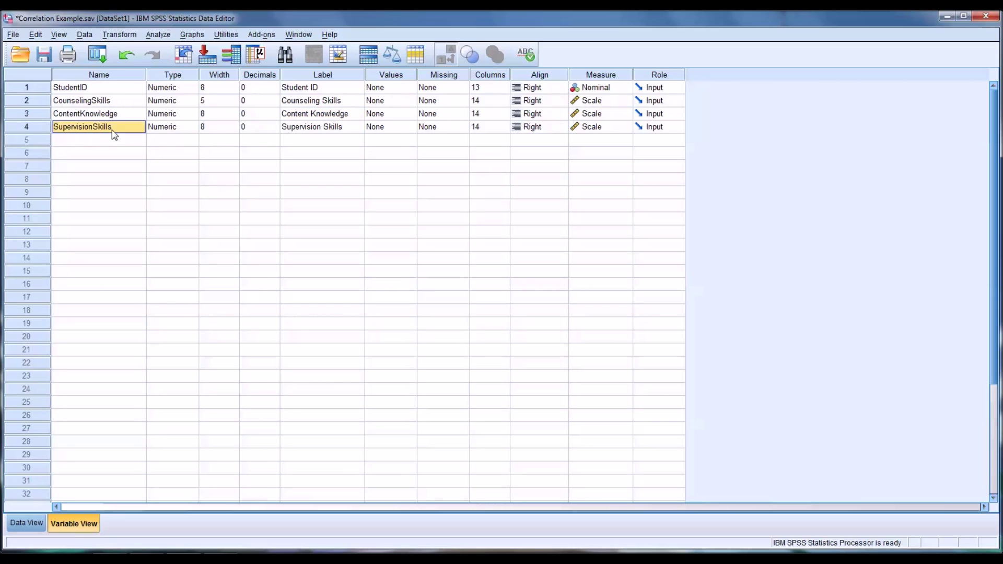
{"action": "left_click", "coordinate": [312, 129]}
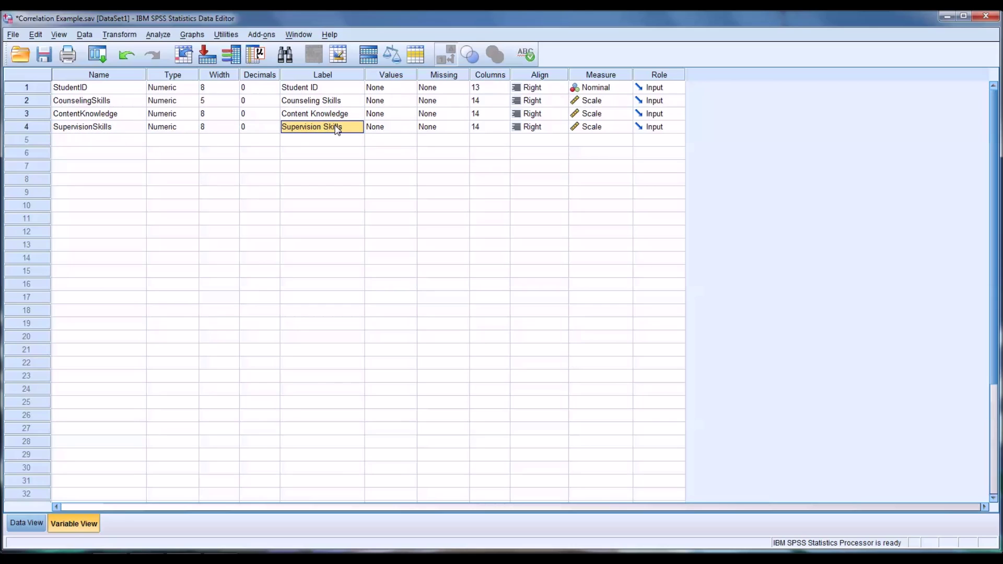
- Examine the student IDs in the data sheet alongside the counseling, content knowledge and supervision scores, starting with the first student
{"action": "left_click", "coordinate": [26, 523]}
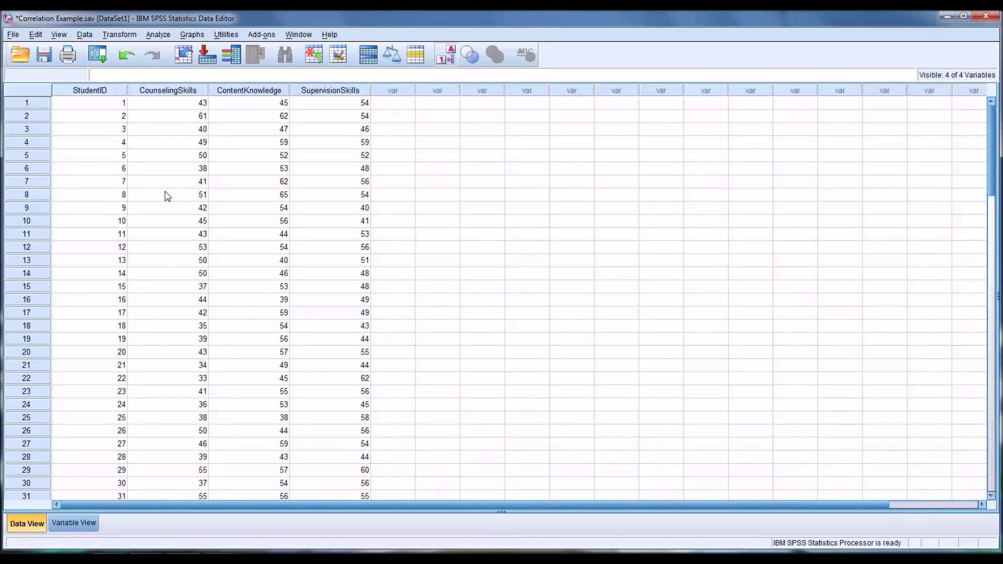
{"action": "left_click", "coordinate": [87, 93]}
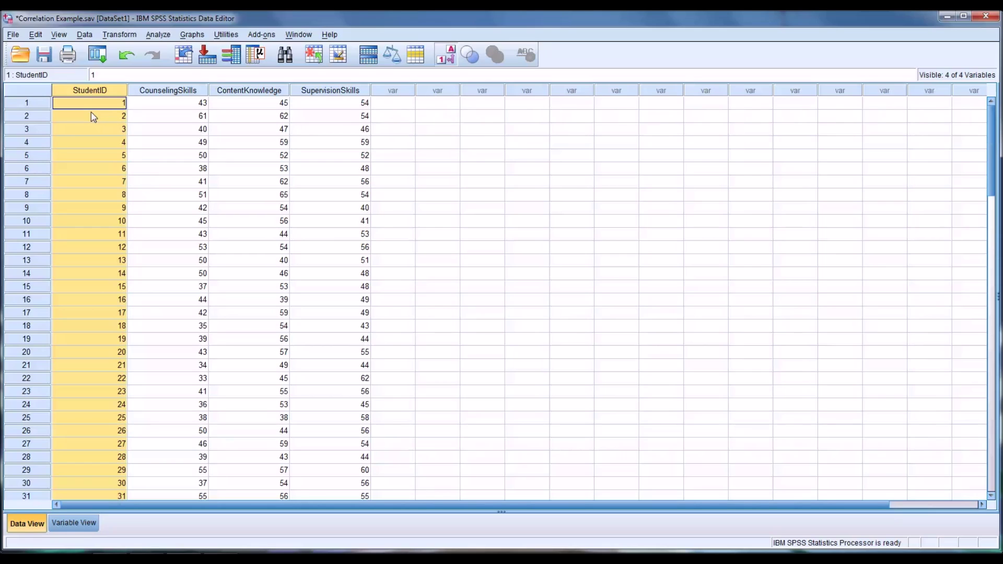
{"action": "left_click", "coordinate": [170, 93]}
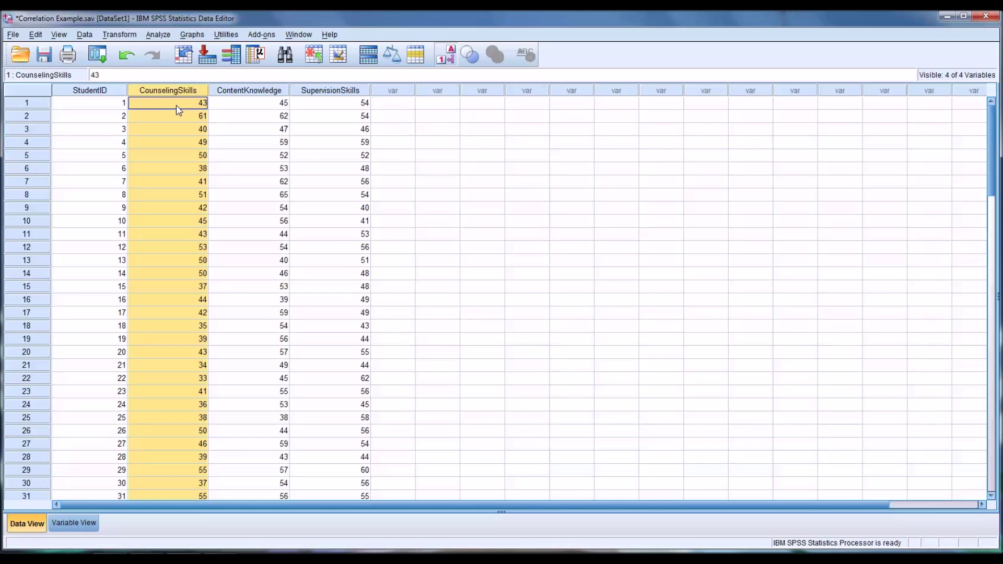
{"action": "left_click", "coordinate": [176, 106]}
{"action": "left_click", "coordinate": [76, 106]}
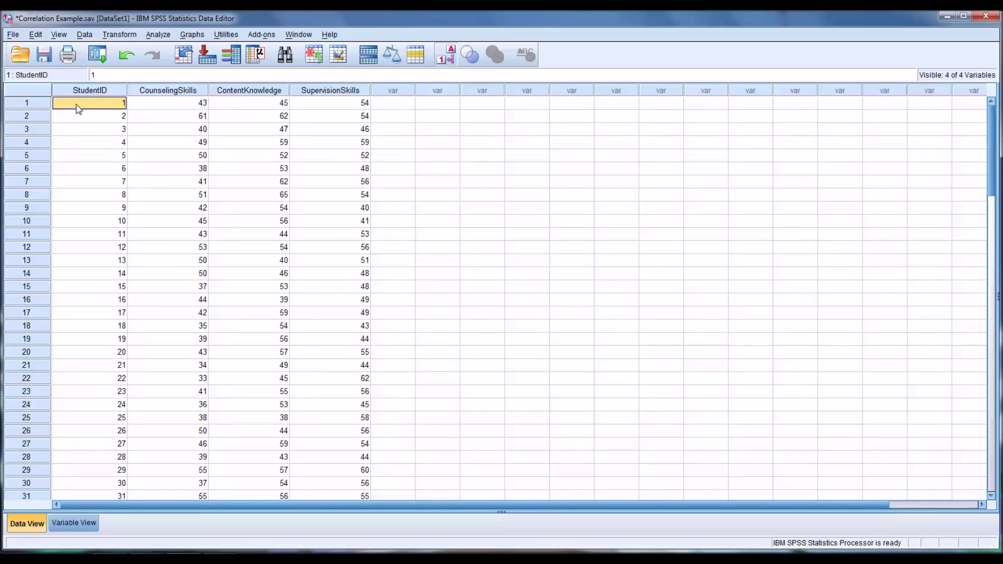
{"action": "left_click", "coordinate": [175, 105]}
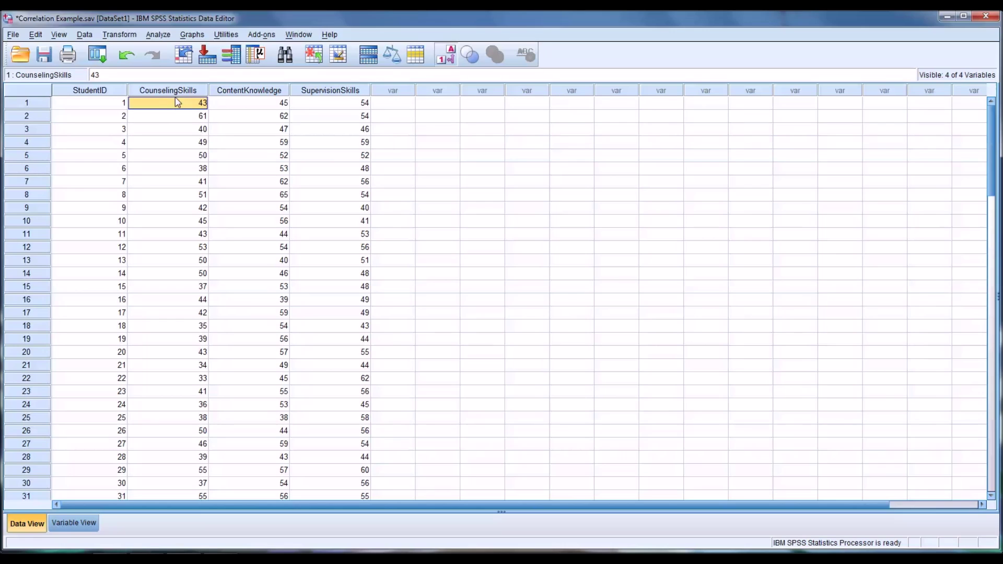
{"action": "left_click", "coordinate": [242, 102]}
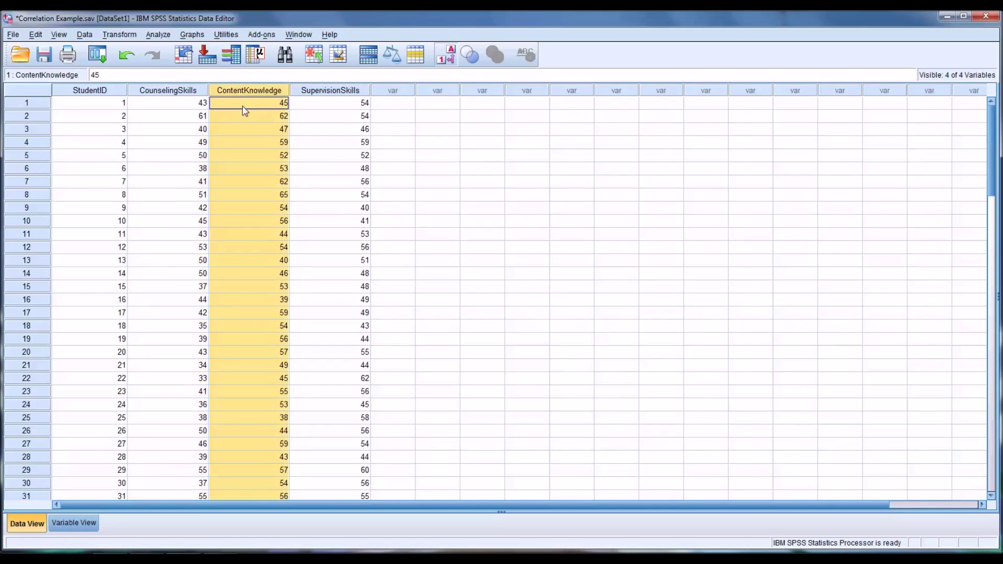
{"action": "left_click", "coordinate": [336, 98]}
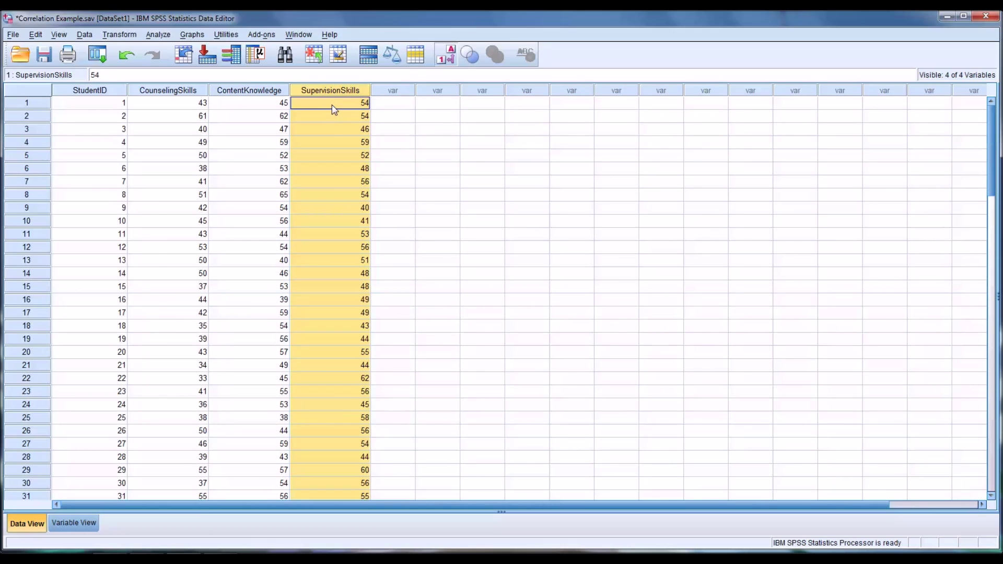
- Review the CounselingSkills, ContentKnowledge and SupervisionSkills score columns one after another, along with the StudentID column
{"action": "left_click", "coordinate": [174, 106]}
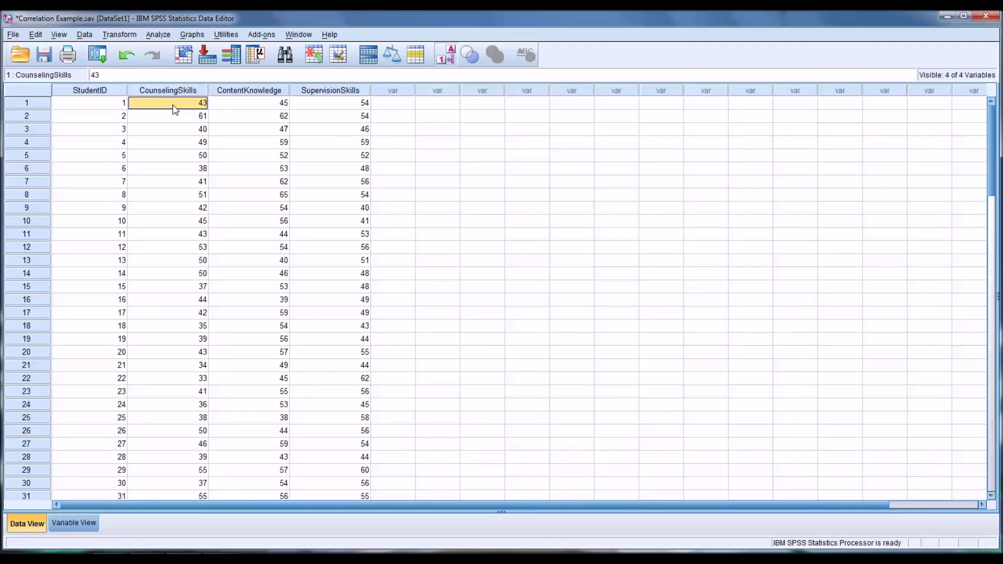
{"action": "left_click", "coordinate": [177, 90]}
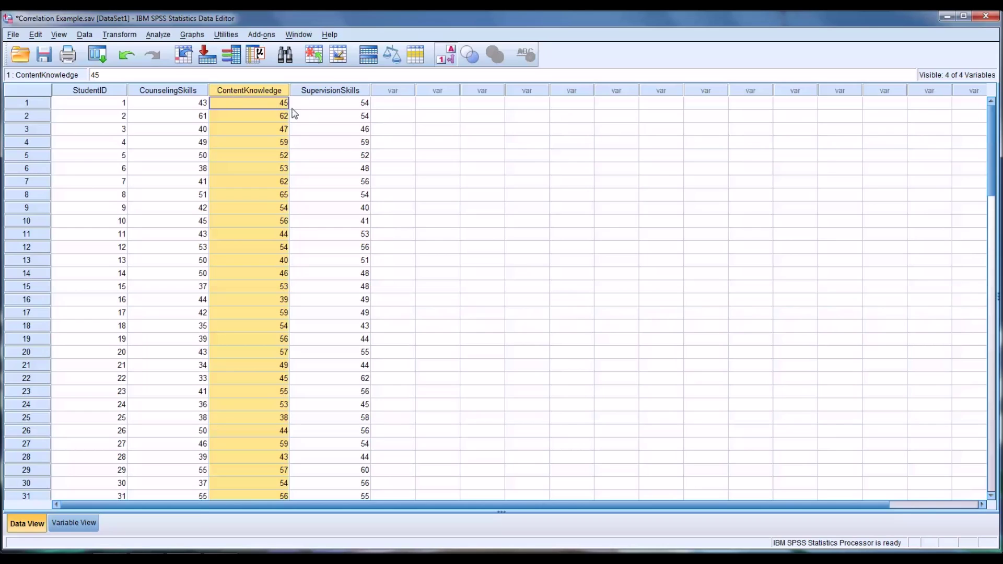
{"action": "left_click", "coordinate": [314, 91]}
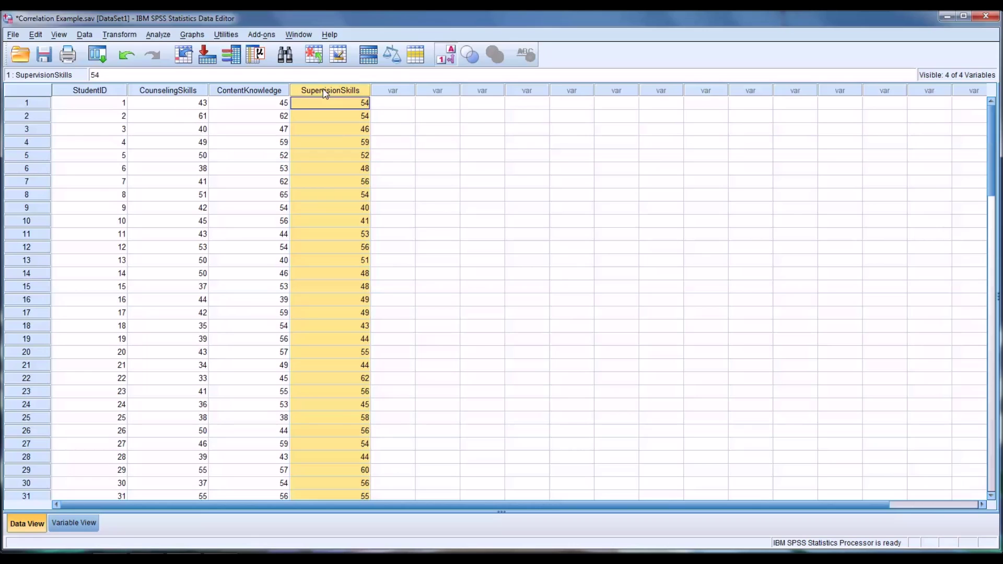
{"action": "left_click", "coordinate": [257, 93]}
{"action": "left_click", "coordinate": [176, 93]}
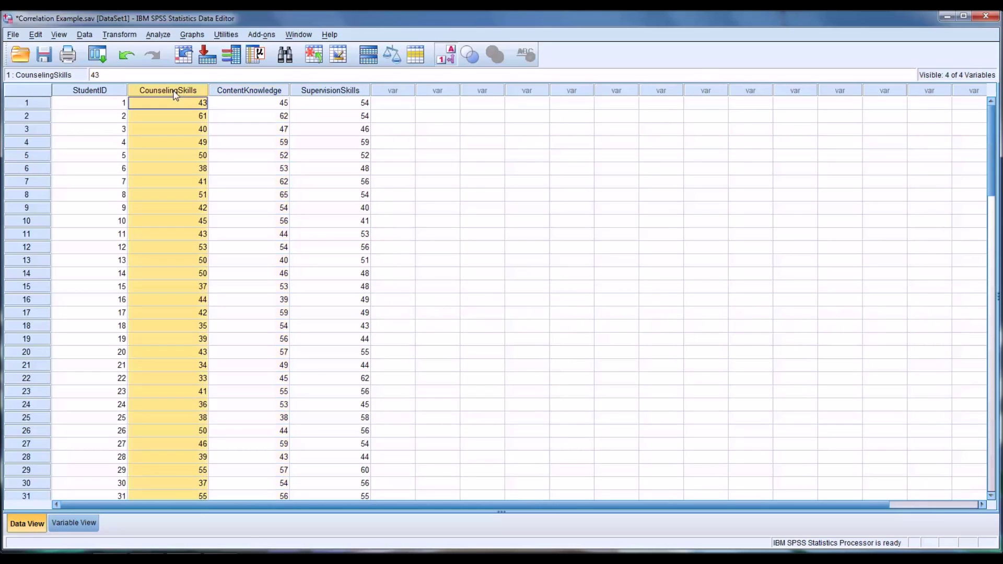
{"action": "left_click", "coordinate": [264, 93]}
{"action": "left_click", "coordinate": [311, 93]}
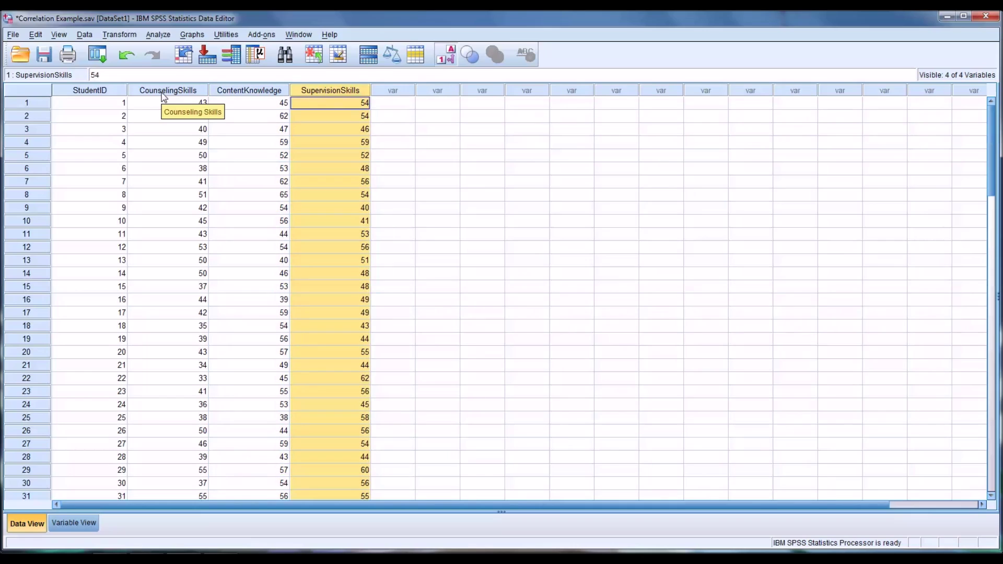
{"action": "left_click", "coordinate": [163, 93]}
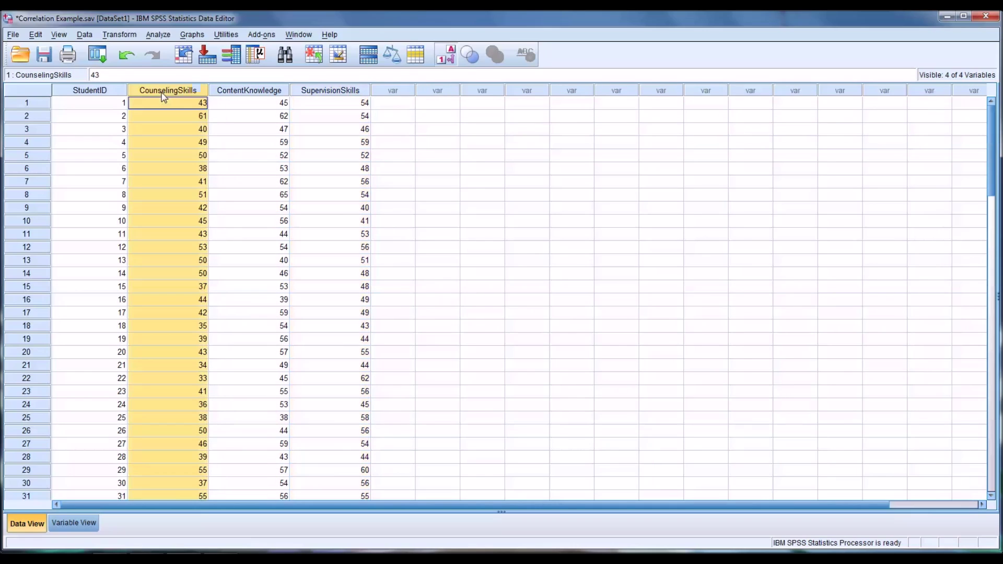
{"action": "left_click", "coordinate": [101, 94]}
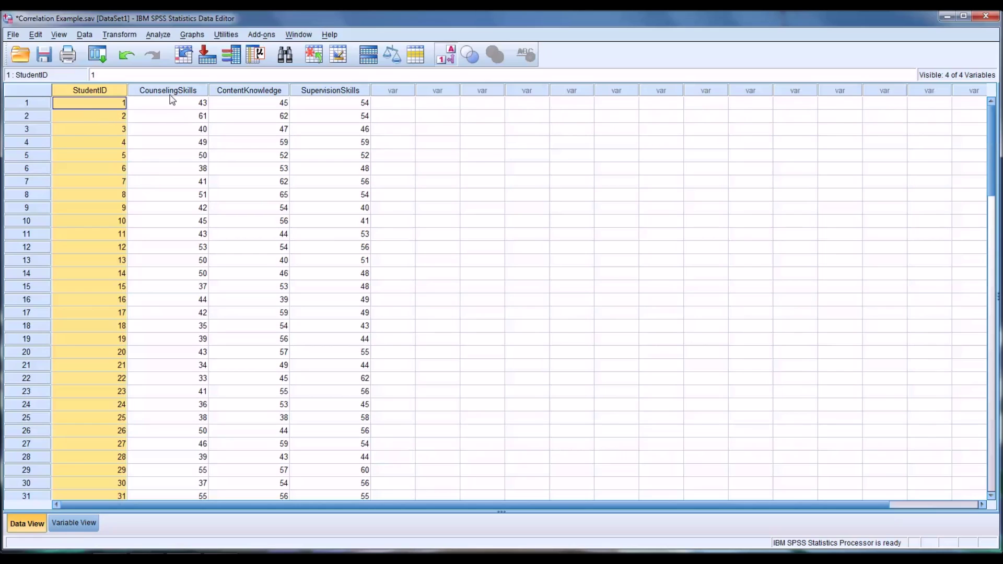
- Start a bivariate correlation and clear Supervision Skills, Content Knowledge and Counseling Skills from its variable list
{"action": "left_click", "coordinate": [159, 36]}
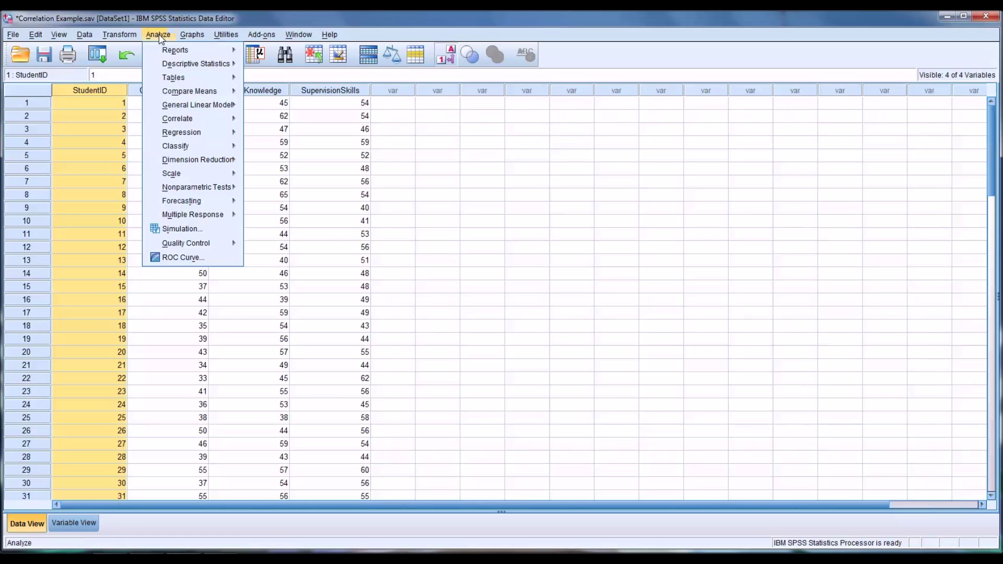
{"action": "mouse_move", "coordinate": [193, 124]}
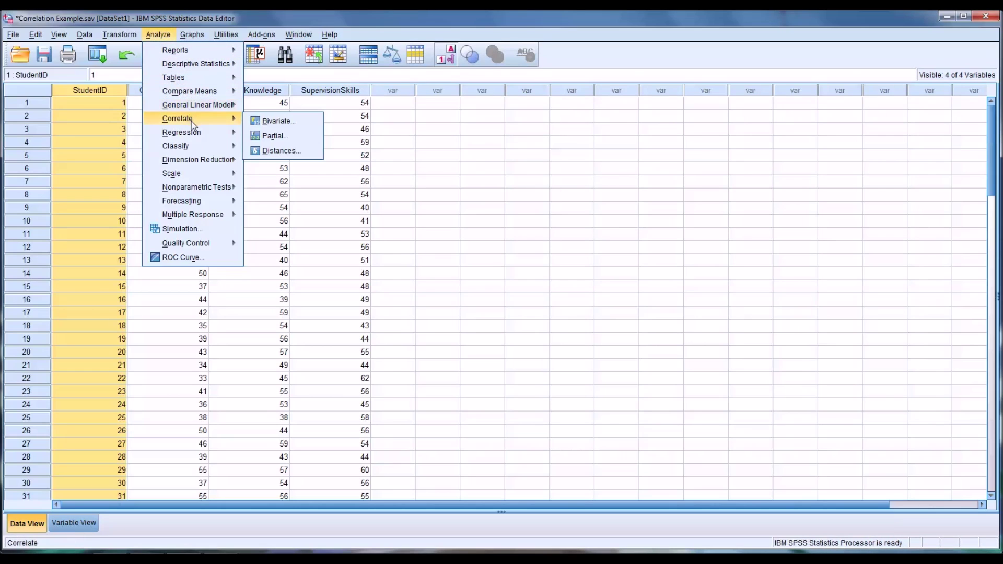
{"action": "left_click", "coordinate": [270, 121]}
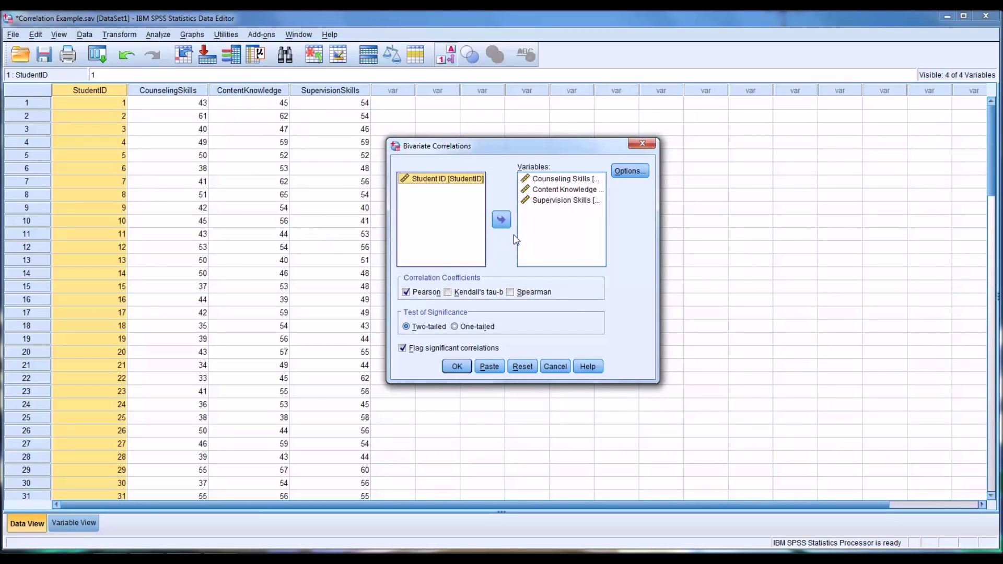
{"action": "left_click", "coordinate": [564, 201]}
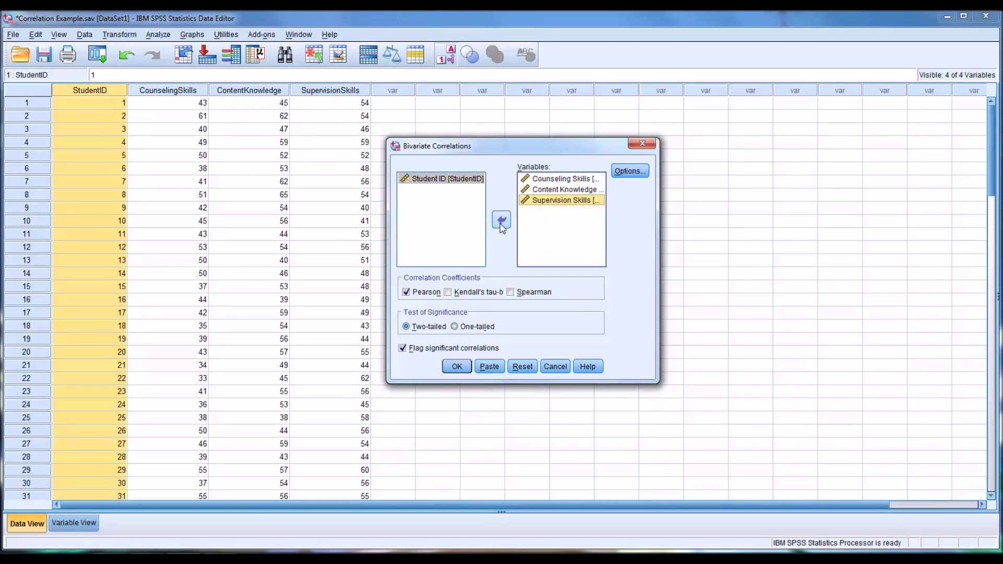
{"action": "left_click", "coordinate": [501, 220]}
{"action": "left_click", "coordinate": [540, 190]}
{"action": "left_click", "coordinate": [511, 220]}
{"action": "left_click", "coordinate": [564, 180]}
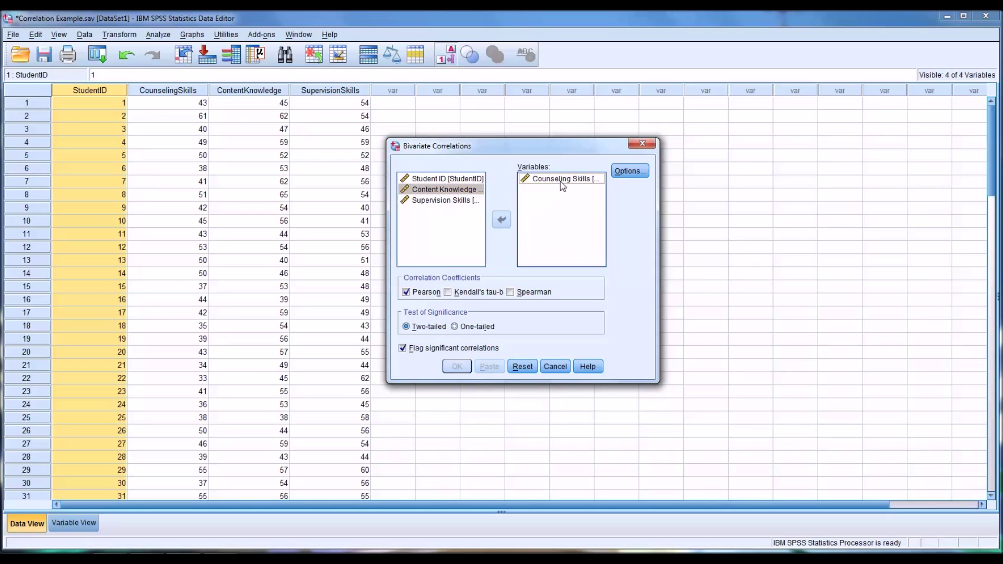
{"action": "double_click", "coordinate": [565, 179]}
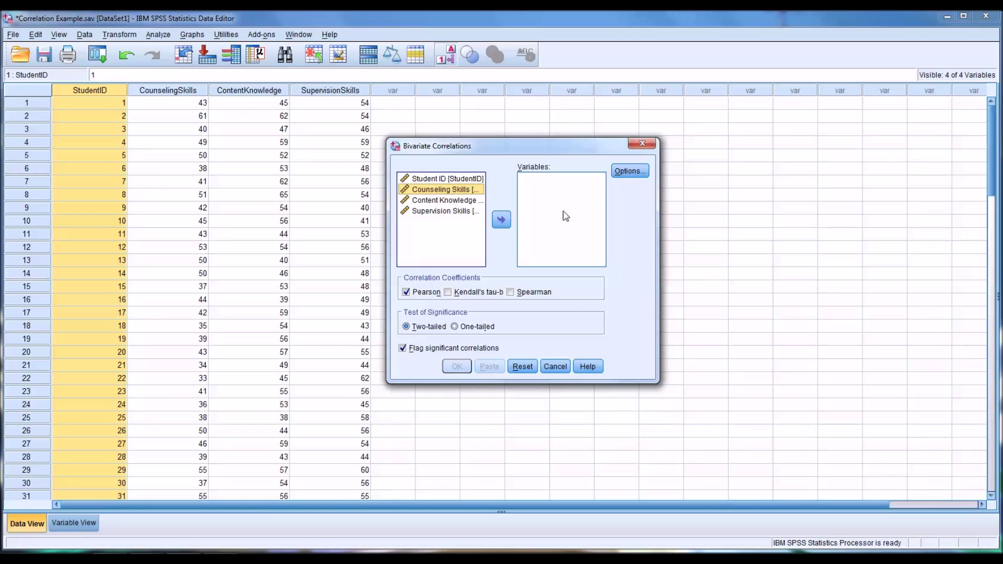
- Check the statistics and missing-value options of the bivariate correlation and close its setup without running it
{"action": "left_click", "coordinate": [630, 171]}
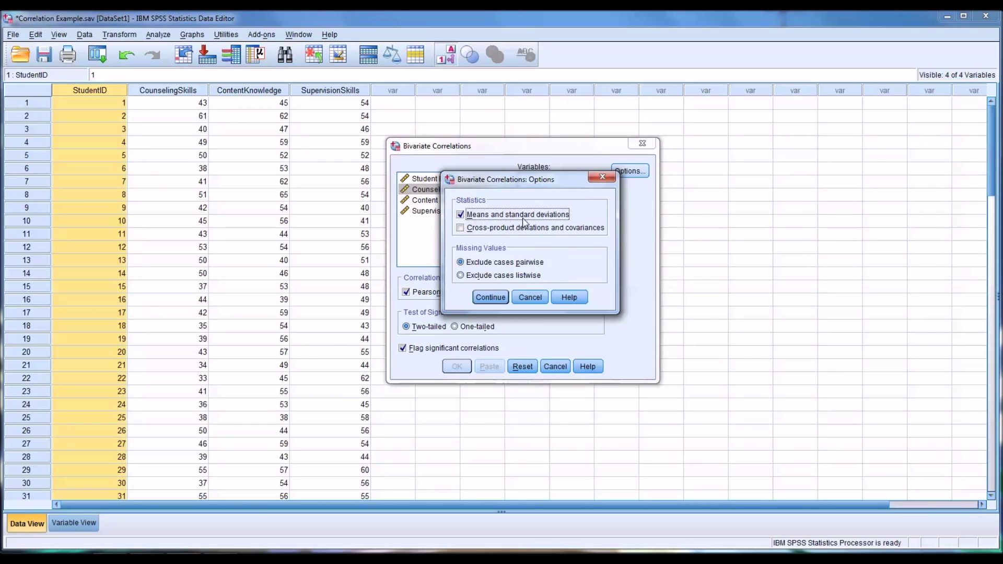
{"action": "left_click", "coordinate": [493, 300]}
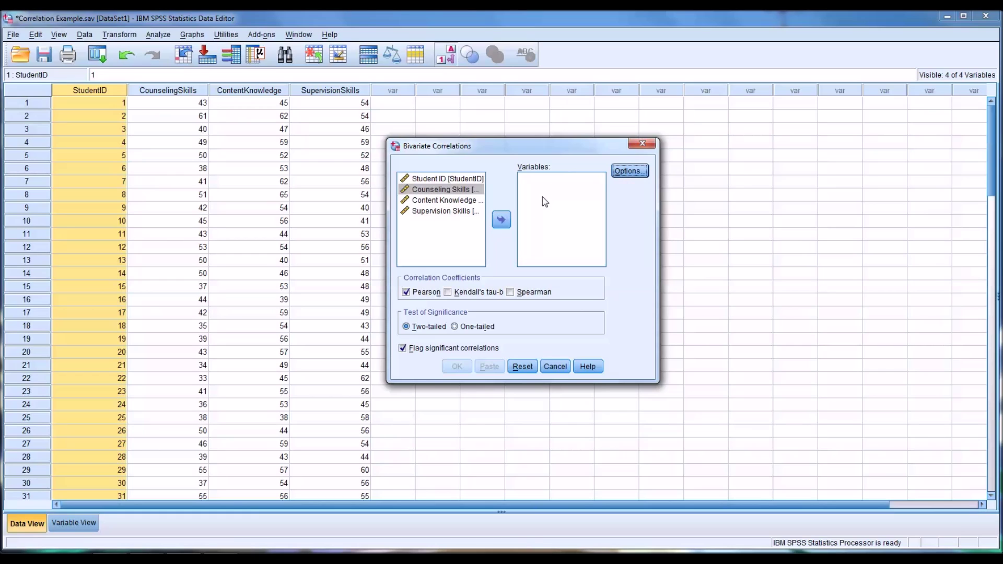
{"action": "left_click", "coordinate": [431, 180]}
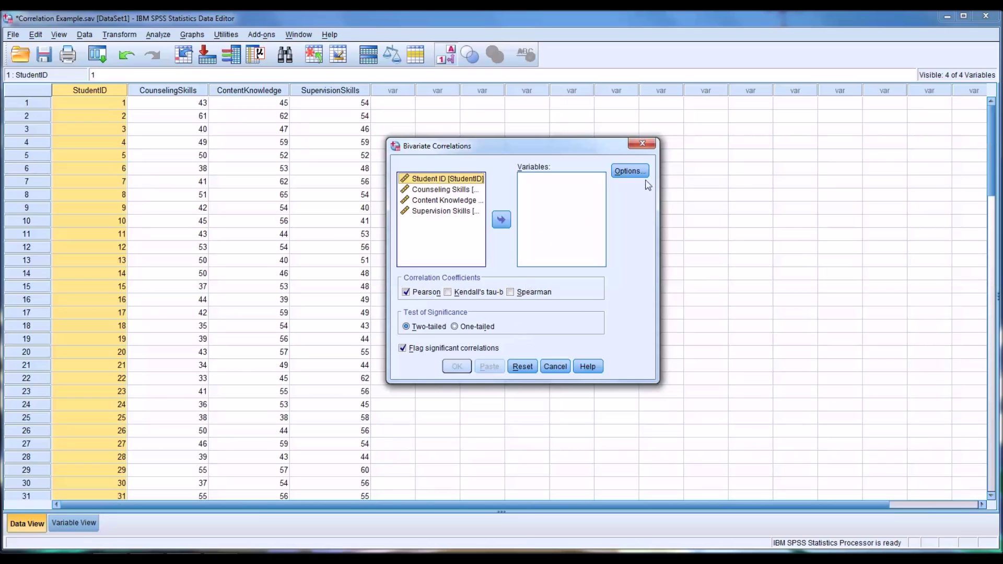
{"action": "left_click", "coordinate": [643, 143]}
- Check the measurement level of StudentID in the variable definitions, keeping it at Nominal
{"action": "left_click", "coordinate": [74, 520]}
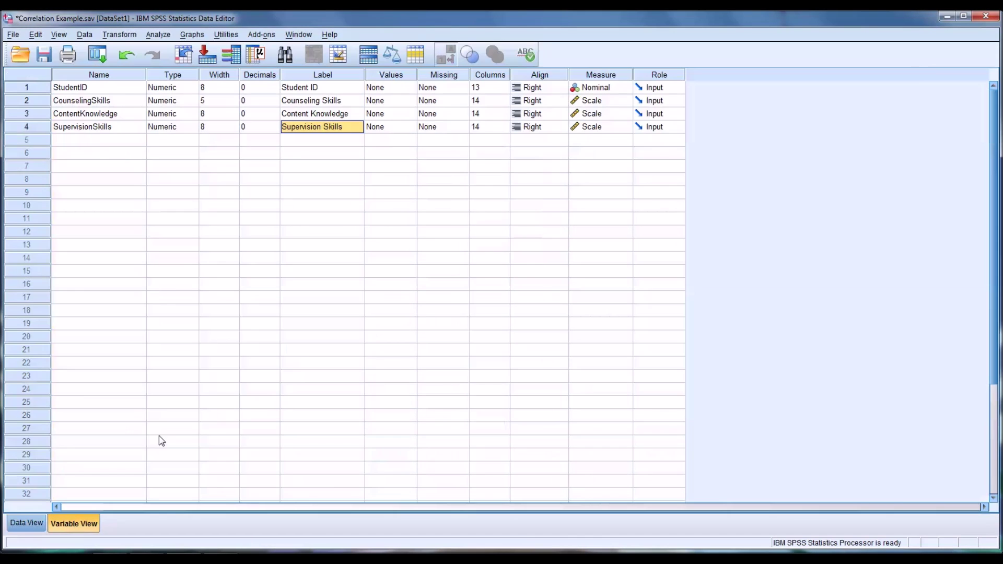
{"action": "left_click", "coordinate": [128, 89]}
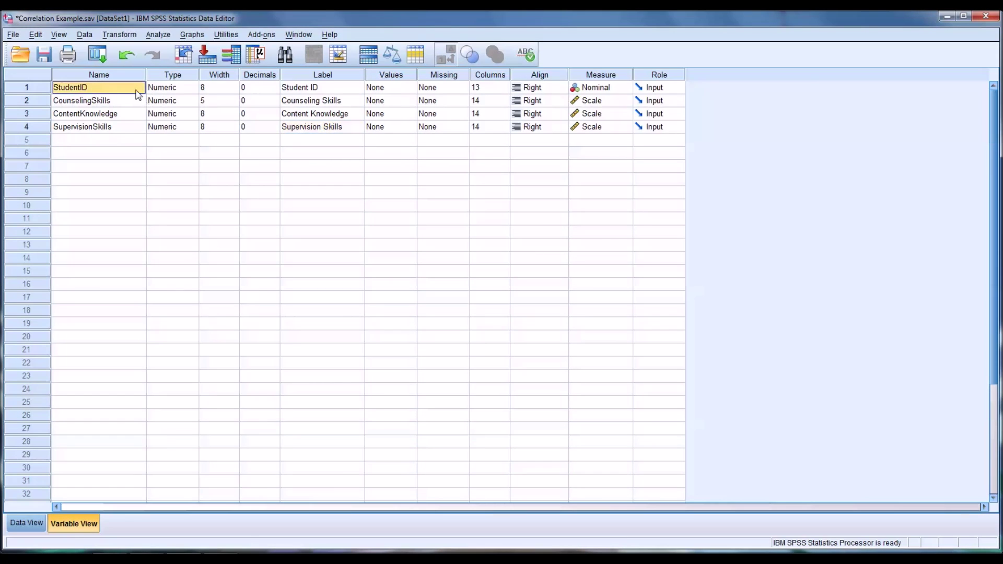
{"action": "left_click", "coordinate": [627, 90]}
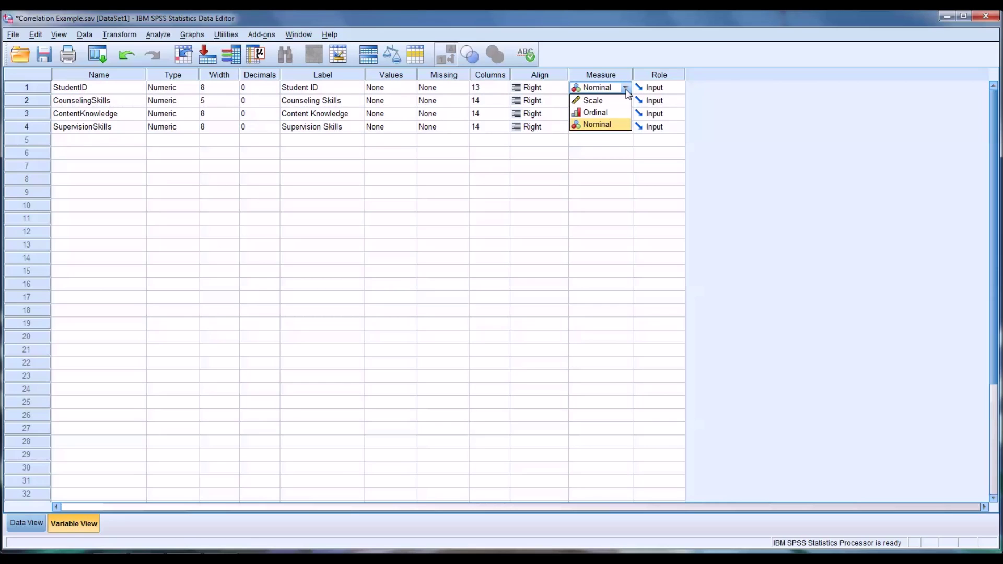
{"action": "left_click", "coordinate": [626, 90]}
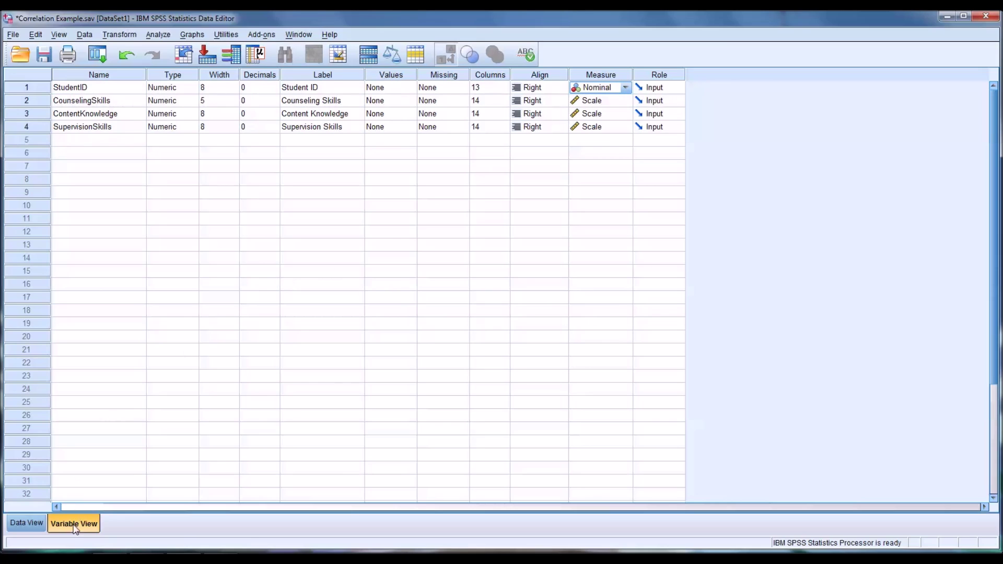
- Set up a bivariate correlation from the data sheet, emptying its variable list of all three score variables
{"action": "left_click", "coordinate": [23, 525]}
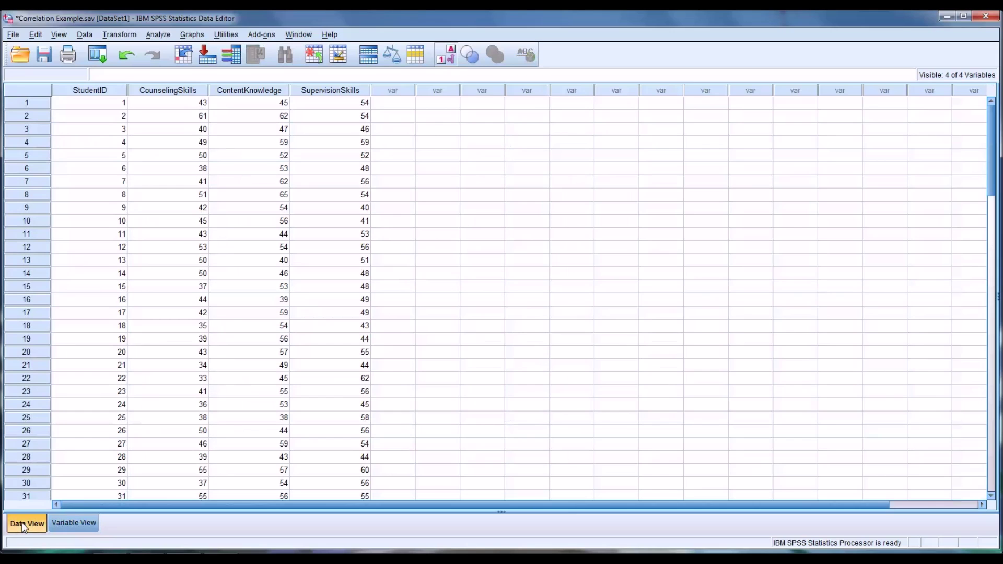
{"action": "left_click", "coordinate": [158, 34]}
{"action": "mouse_move", "coordinate": [189, 121]}
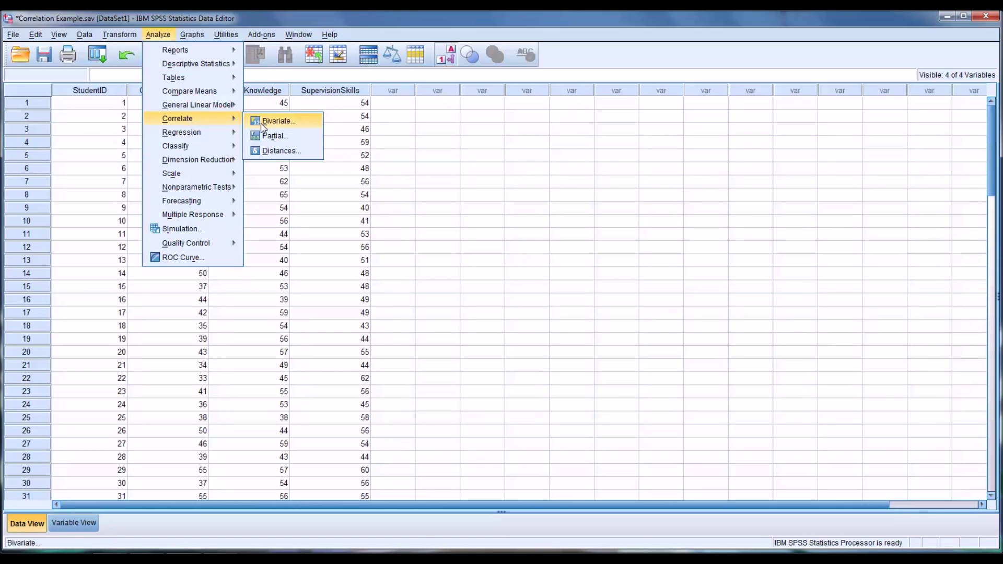
{"action": "left_click", "coordinate": [276, 121]}
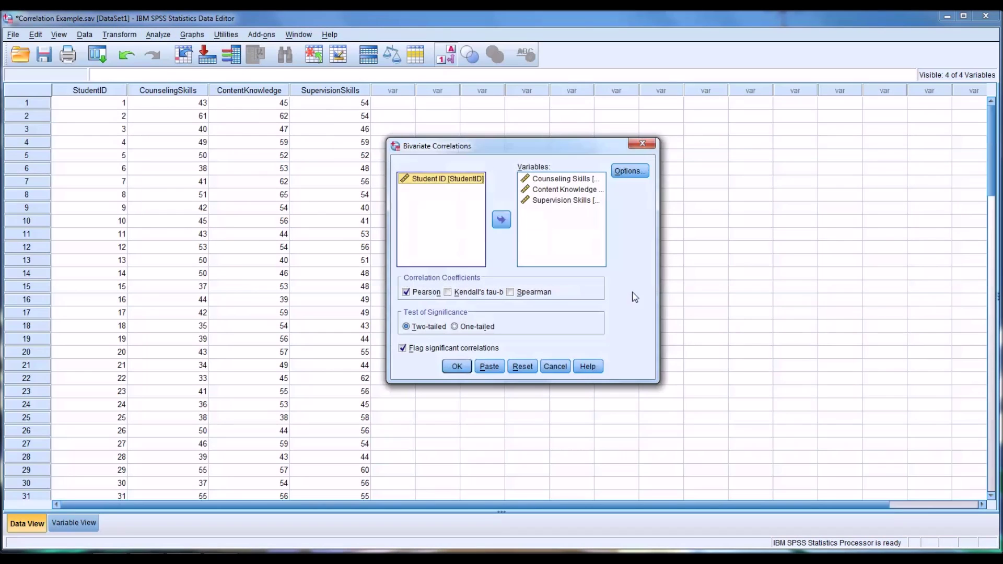
{"action": "left_click", "coordinate": [503, 220]}
{"action": "left_click", "coordinate": [546, 190]}
{"action": "left_click", "coordinate": [499, 218]}
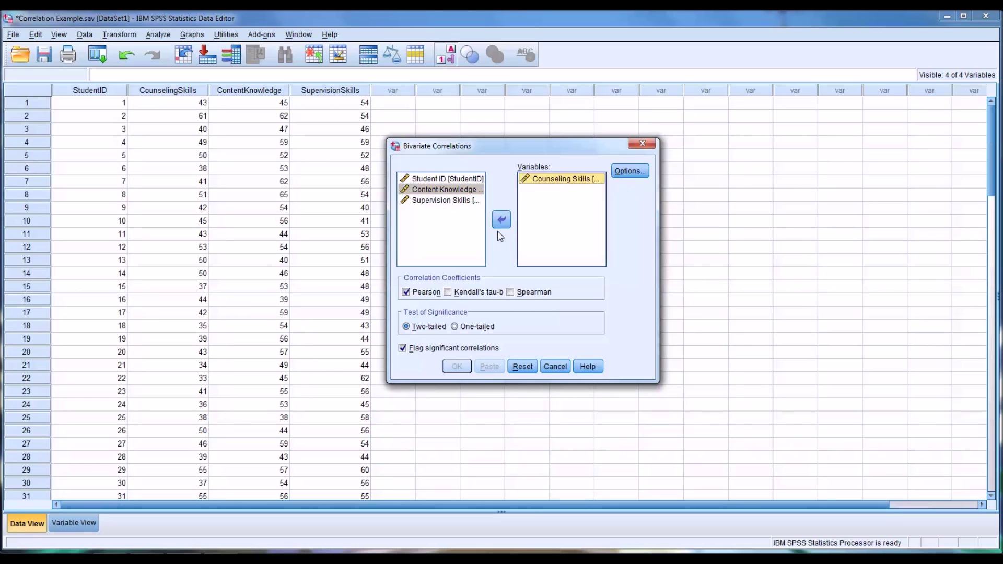
{"action": "double_click", "coordinate": [526, 210]}
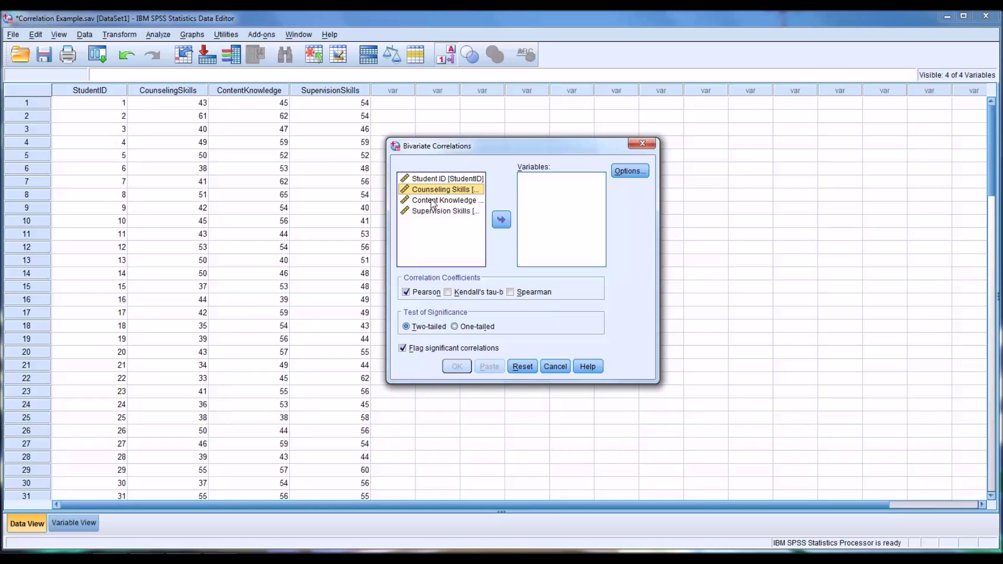
- Add Counseling Skills, Content Knowledge and Supervision Skills as variables and run the two-tailed Pearson correlation with significant correlations flagged
{"action": "left_click_drag", "start_coordinate": [456, 193], "coordinate": [525, 198]}
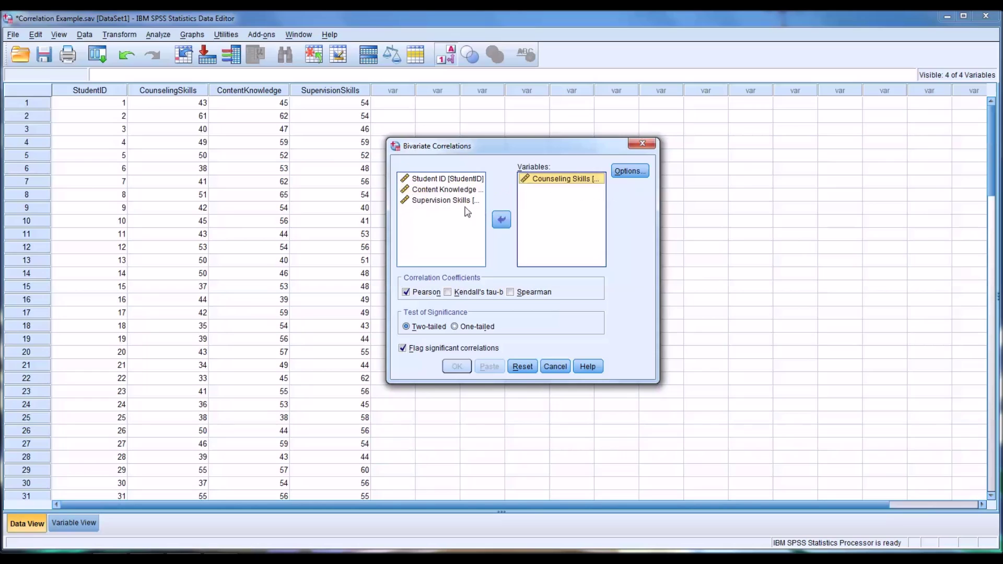
{"action": "left_click_drag", "start_coordinate": [455, 196], "coordinate": [539, 208]}
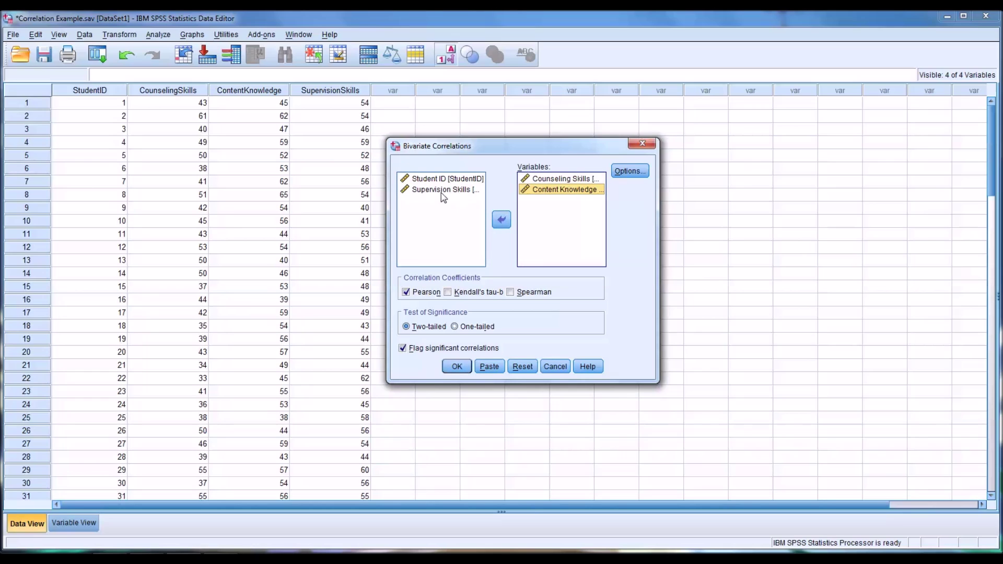
{"action": "left_click", "coordinate": [443, 191]}
{"action": "left_click", "coordinate": [501, 220]}
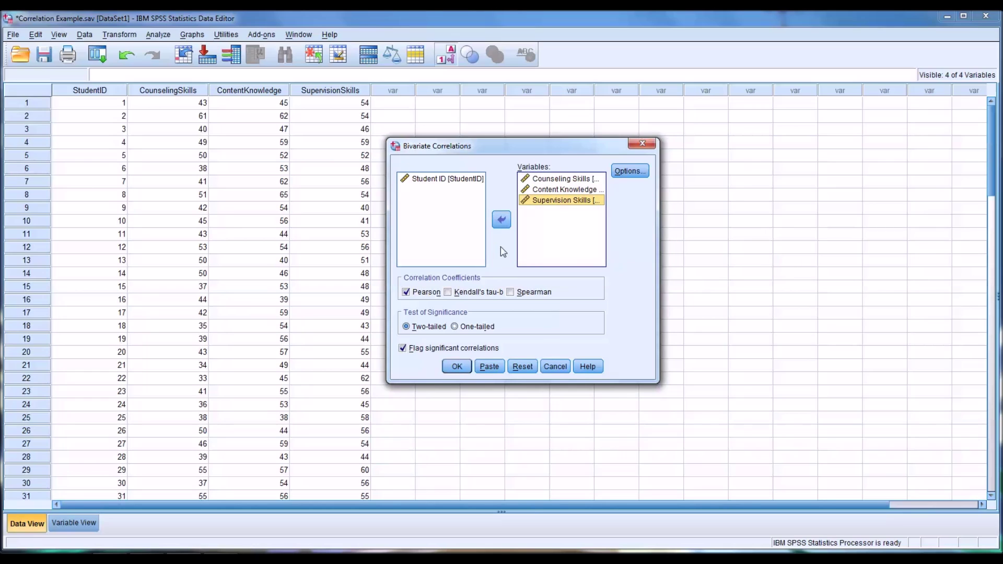
{"action": "left_click", "coordinate": [458, 368]}
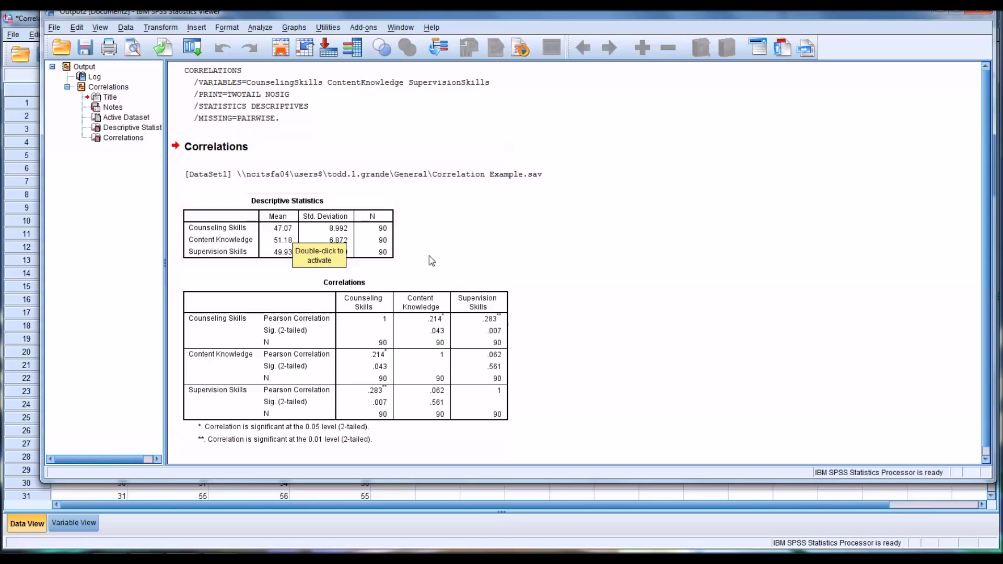
- Examine the Descriptive Statistics table and the Pearson coefficients and significance values in the Correlations table
{"action": "left_click", "coordinate": [349, 234]}
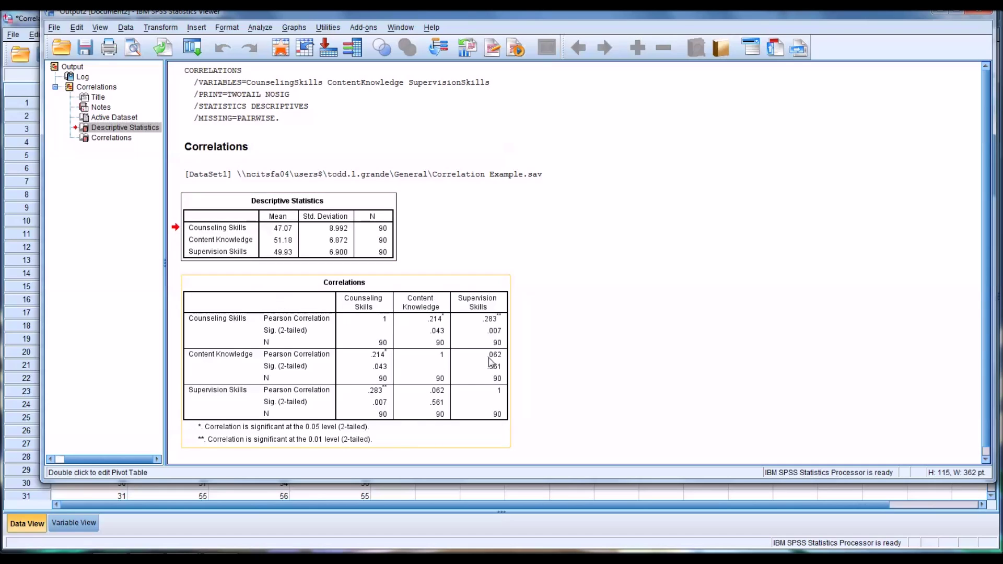
{"action": "left_click", "coordinate": [427, 434]}
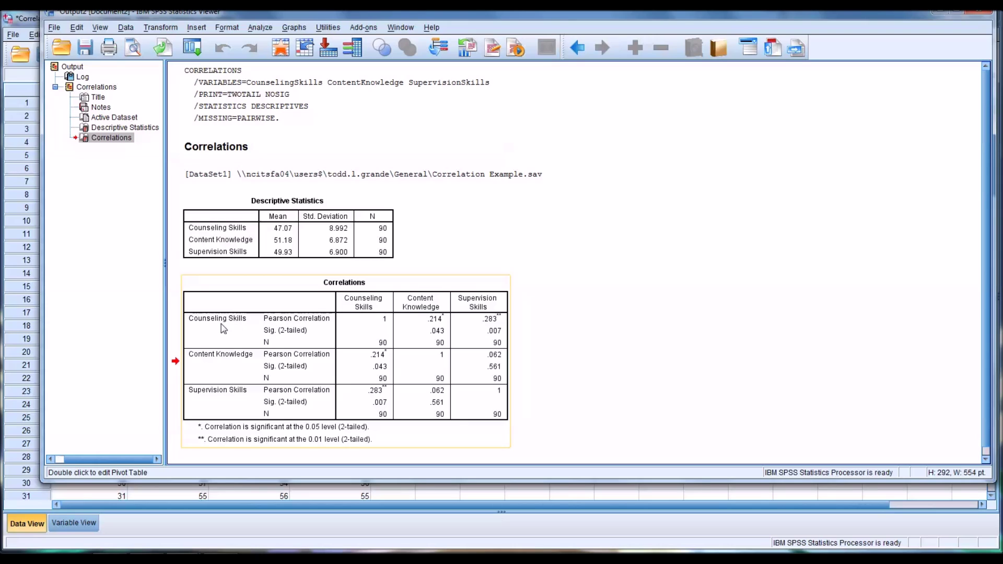
{"action": "left_click", "coordinate": [378, 312]}
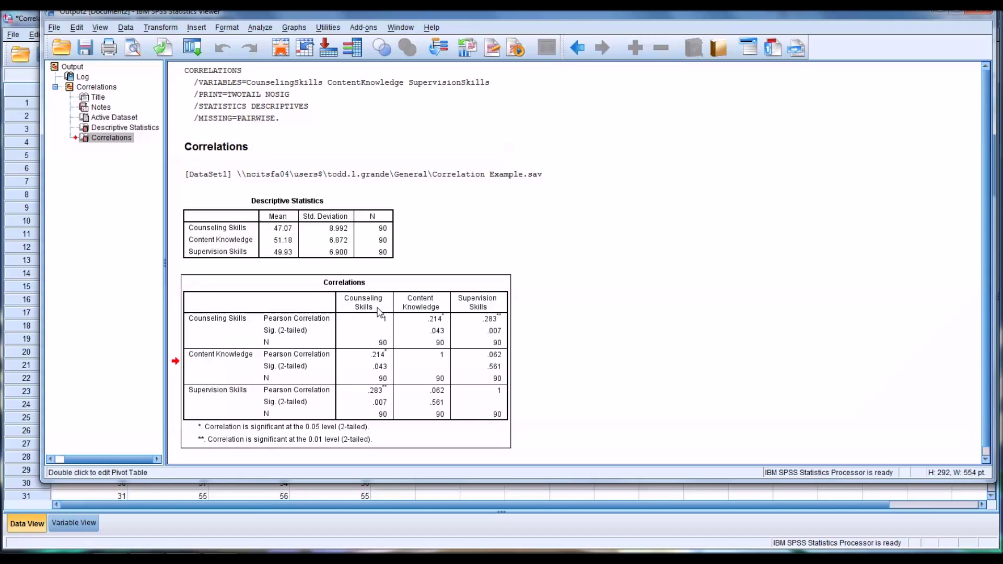